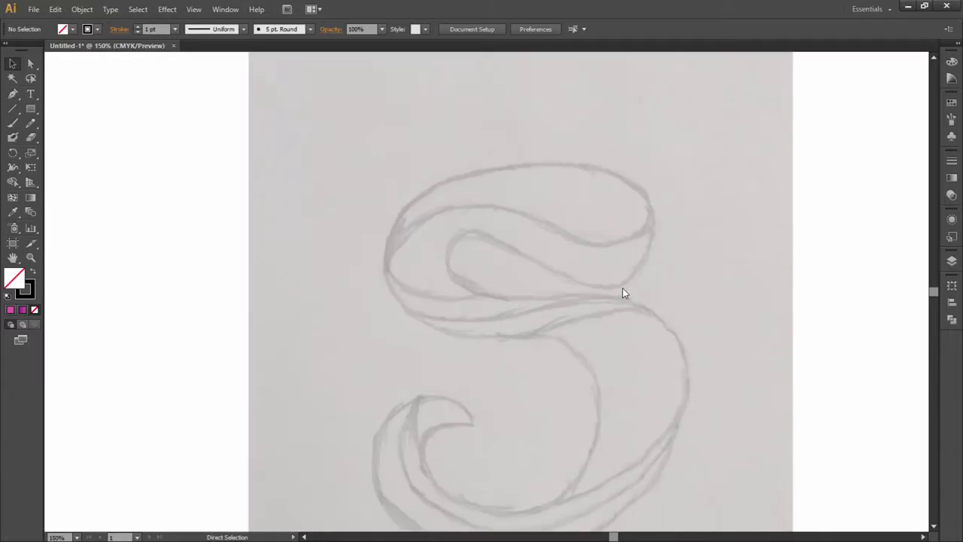
Trace the upper part of the sketched S outline with the Pen tool, from its left edge around the bowl and inner loop to the waist.
{"action": "left_click_drag", "start_coordinate": [621, 288], "coordinate": [513, 313]}
{"action": "left_click", "coordinate": [13, 94]}
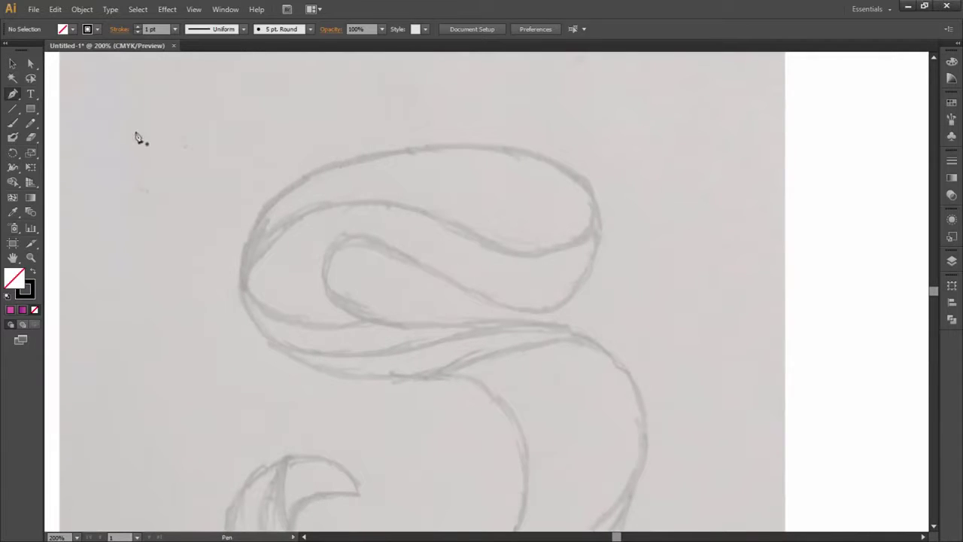
{"action": "left_click", "coordinate": [240, 289]}
{"action": "left_click_drag", "start_coordinate": [422, 151], "coordinate": [530, 142]}
{"action": "left_click_drag", "start_coordinate": [595, 220], "coordinate": [588, 276]}
{"action": "left_click_drag", "start_coordinate": [494, 302], "coordinate": [385, 270]}
{"action": "key", "text": "ctrl+z"}
{"action": "key", "text": "ctrl+z"}
{"action": "left_click_drag", "start_coordinate": [601, 230], "coordinate": [602, 292]}
{"action": "mouse_move", "coordinate": [496, 305]}
{"action": "left_mouse_down"}
{"action": "mouse_move", "coordinate": [404, 279]}
{"action": "mouse_move", "coordinate": [439, 282]}
{"action": "left_mouse_up"}
{"action": "left_click_drag", "start_coordinate": [331, 258], "coordinate": [307, 313]}
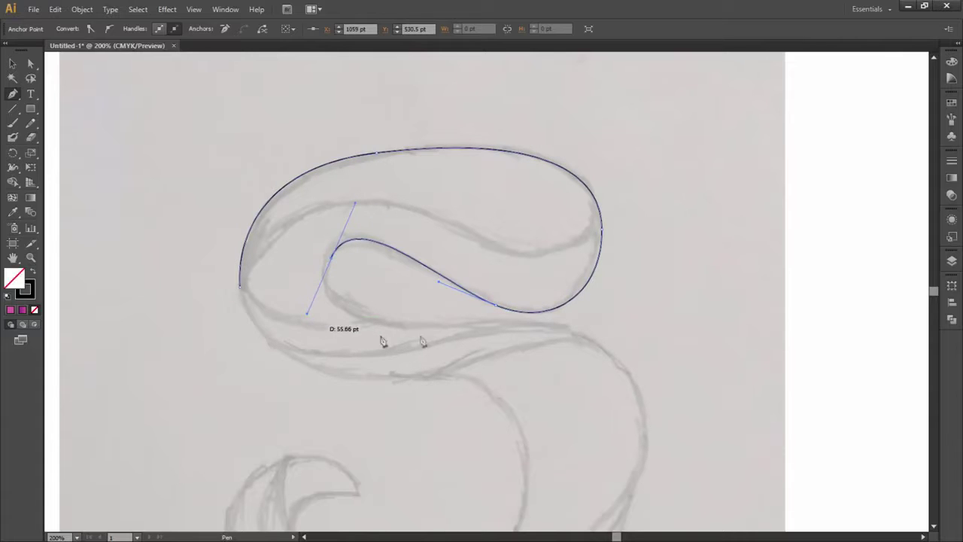
{"action": "left_click_drag", "start_coordinate": [461, 324], "coordinate": [514, 321]}
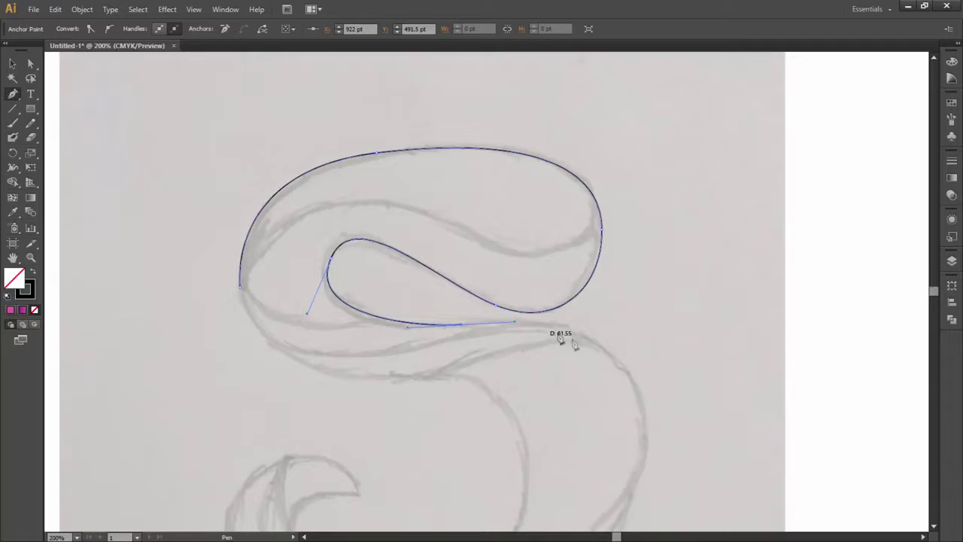
Continue the S outline down the right side, around the lower bowl and up to the pointed tip of the tail.
{"action": "scroll", "coordinate": [651, 361], "scroll_direction": "down", "scroll_amount": 2}
{"action": "mouse_move", "coordinate": [645, 404]}
{"action": "left_mouse_down"}
{"action": "mouse_move", "coordinate": [647, 458]}
{"action": "mouse_move", "coordinate": [617, 514]}
{"action": "mouse_move", "coordinate": [639, 529]}
{"action": "left_mouse_up"}
{"action": "scroll", "coordinate": [625, 432], "scroll_direction": "down", "scroll_amount": 6}
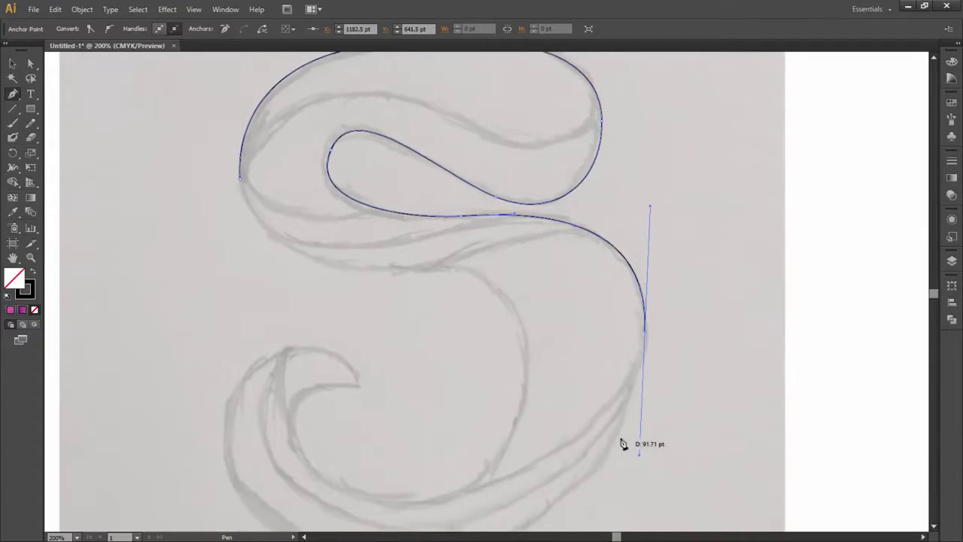
{"action": "left_click_drag", "start_coordinate": [235, 349], "coordinate": [146, 95]}
{"action": "key", "text": "ctrl+z"}
{"action": "scroll", "coordinate": [591, 398], "scroll_direction": "down", "scroll_amount": 3}
{"action": "mouse_move", "coordinate": [292, 444]}
{"action": "left_mouse_down"}
{"action": "mouse_move", "coordinate": [198, 409]}
{"action": "mouse_move", "coordinate": [127, 336]}
{"action": "mouse_move", "coordinate": [83, 338]}
{"action": "mouse_move", "coordinate": [78, 357]}
{"action": "mouse_move", "coordinate": [109, 348]}
{"action": "mouse_move", "coordinate": [108, 340]}
{"action": "left_mouse_up"}
{"action": "mouse_move", "coordinate": [281, 256]}
{"action": "left_mouse_down"}
{"action": "mouse_move", "coordinate": [316, 247]}
{"action": "mouse_move", "coordinate": [407, 144]}
{"action": "mouse_move", "coordinate": [414, 182]}
{"action": "mouse_move", "coordinate": [420, 178]}
{"action": "left_mouse_up"}
{"action": "key", "text": "ctrl+z"}
{"action": "left_click", "coordinate": [283, 257]}
{"action": "left_click_drag", "start_coordinate": [359, 288], "coordinate": [372, 345]}
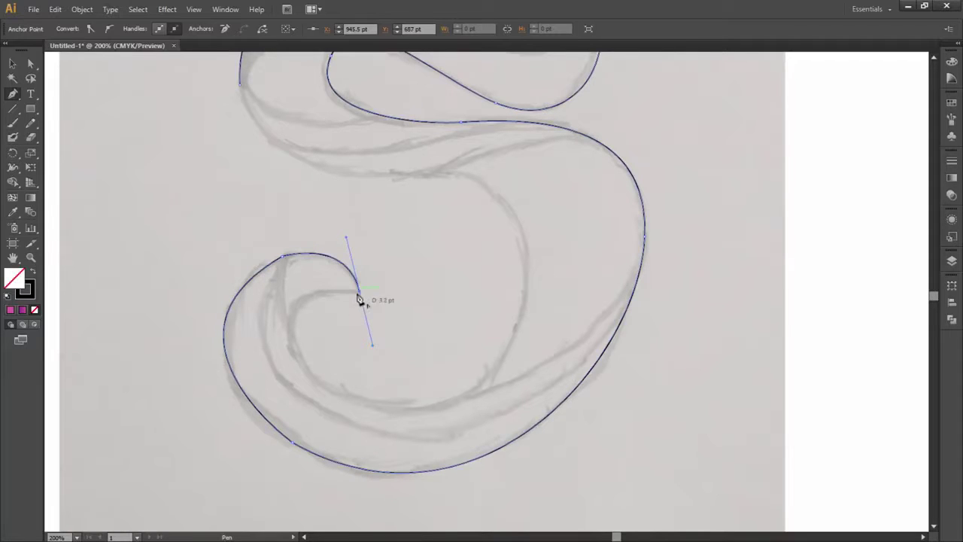
Trace the inner edge of the tail and lower bowl back to the starting point, closing the S outline, and deselect it.
{"action": "left_click_drag", "start_coordinate": [338, 391], "coordinate": [445, 496]}
{"action": "key", "text": "ctrl+z"}
{"action": "left_click_drag", "start_coordinate": [291, 324], "coordinate": [283, 367]}
{"action": "left_click_drag", "start_coordinate": [526, 292], "coordinate": [590, 72]}
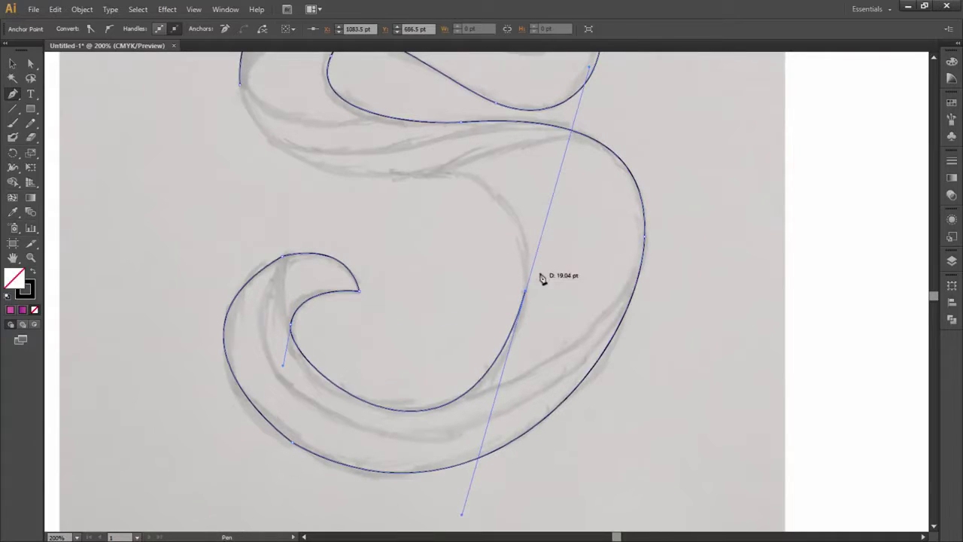
{"action": "scroll", "coordinate": [537, 282], "scroll_direction": "up", "scroll_amount": 1}
{"action": "key", "text": "ctrl+z"}
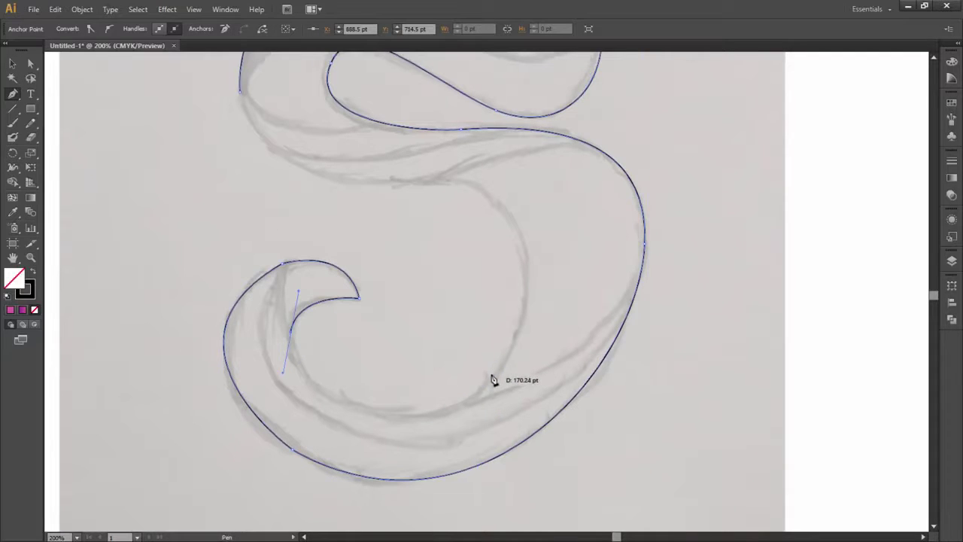
{"action": "left_click_drag", "start_coordinate": [495, 374], "coordinate": [575, 271]}
{"action": "left_click_drag", "start_coordinate": [415, 178], "coordinate": [331, 188]}
{"action": "scroll", "coordinate": [301, 188], "scroll_direction": "up", "scroll_amount": 5}
{"action": "left_click_drag", "start_coordinate": [240, 149], "coordinate": [240, 91]}
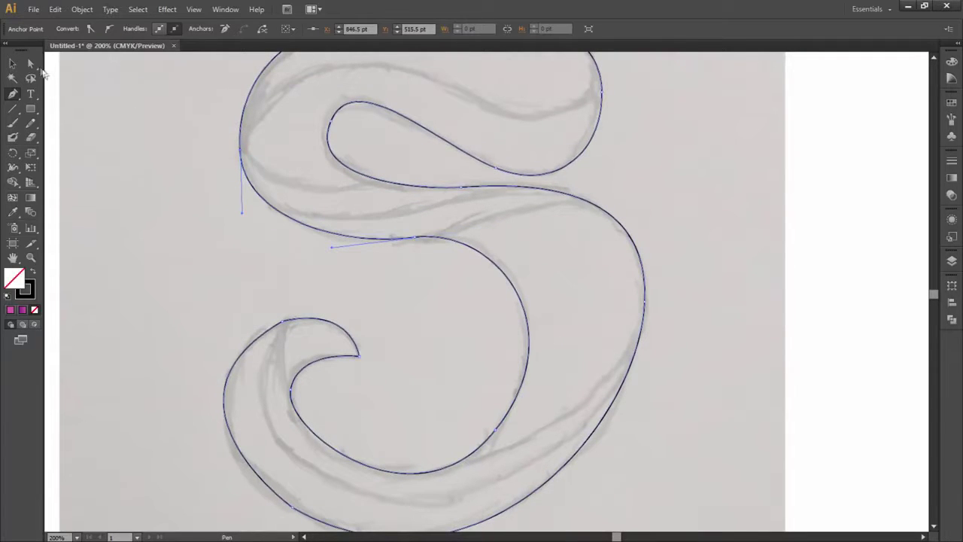
{"action": "left_click", "coordinate": [112, 100]}
Smooth the S outline with the Pencil tool at the top of the tail curl and along the lower-left curve.
{"action": "left_click", "coordinate": [12, 64]}
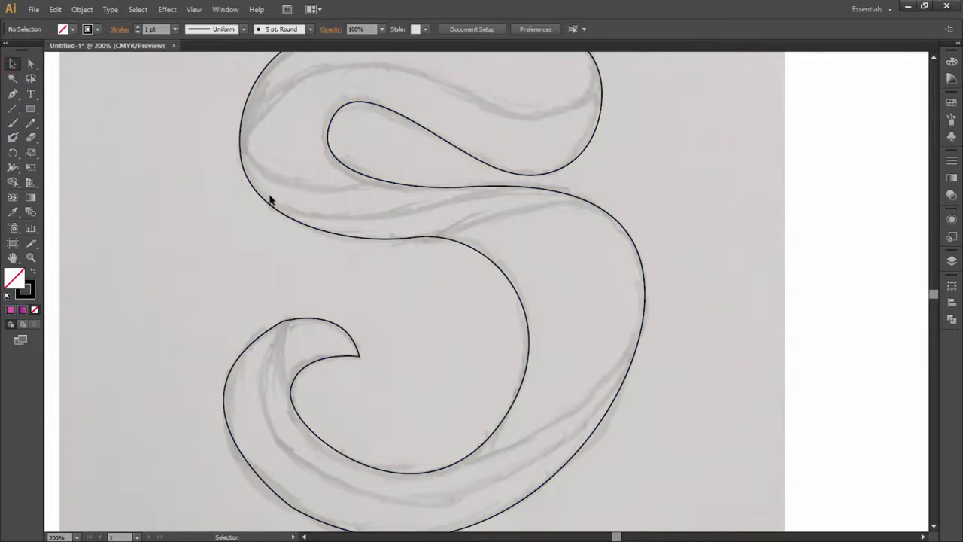
{"action": "left_click", "coordinate": [269, 201]}
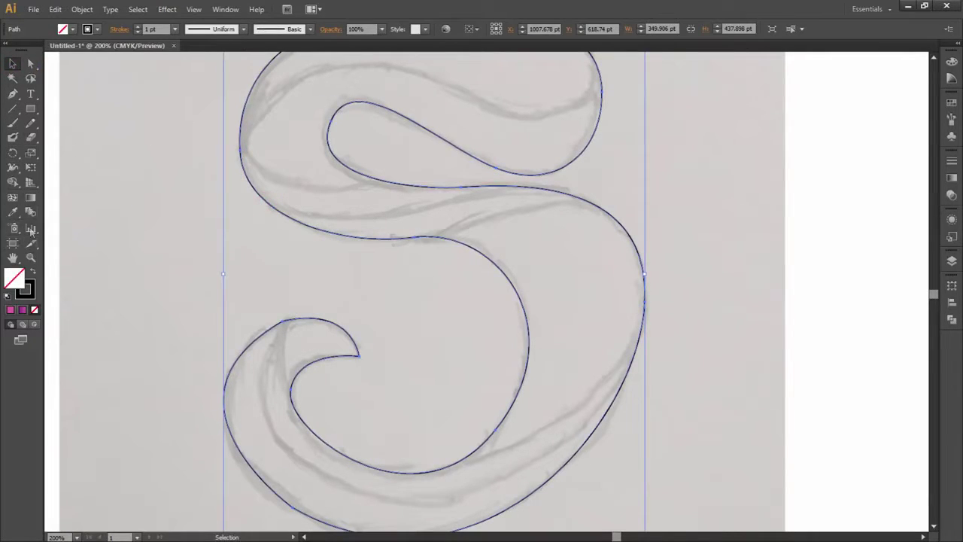
{"action": "left_click", "coordinate": [31, 123]}
{"action": "scroll", "coordinate": [294, 294], "scroll_direction": "down", "scroll_amount": 1}
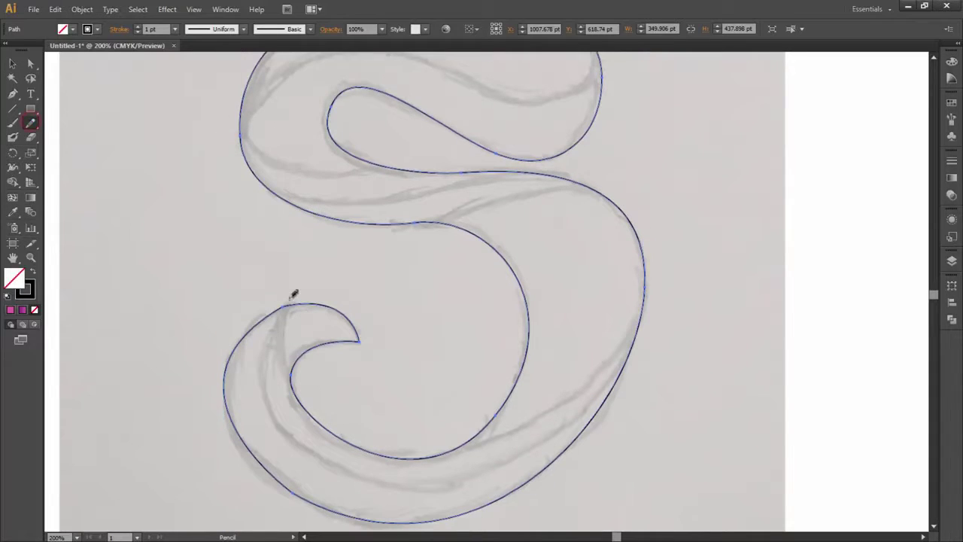
{"action": "left_click_drag", "start_coordinate": [278, 307], "coordinate": [329, 307]}
{"action": "key", "text": "ctrl+z"}
{"action": "scroll", "coordinate": [511, 411], "scroll_direction": "up", "scroll_amount": 6}
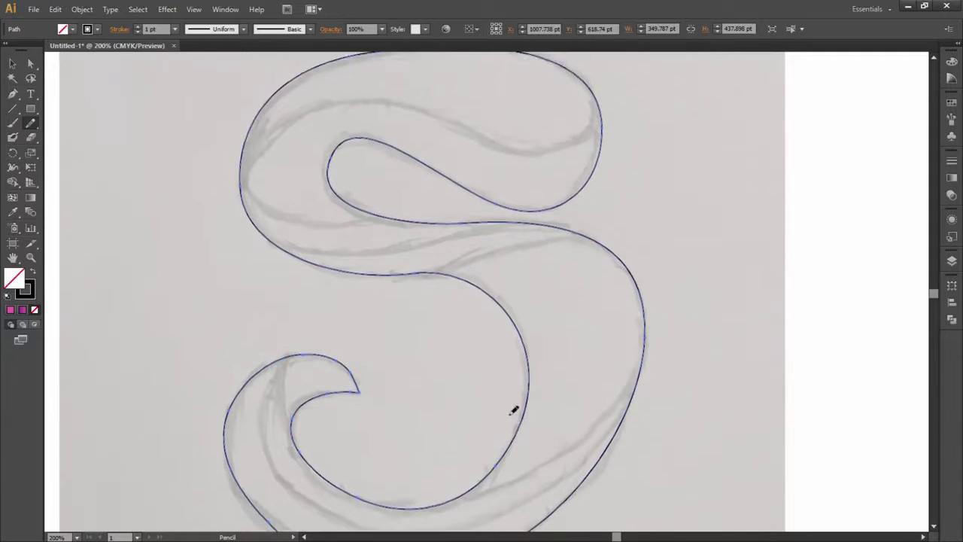
{"action": "scroll", "coordinate": [557, 391], "scroll_direction": "down", "scroll_amount": 5}
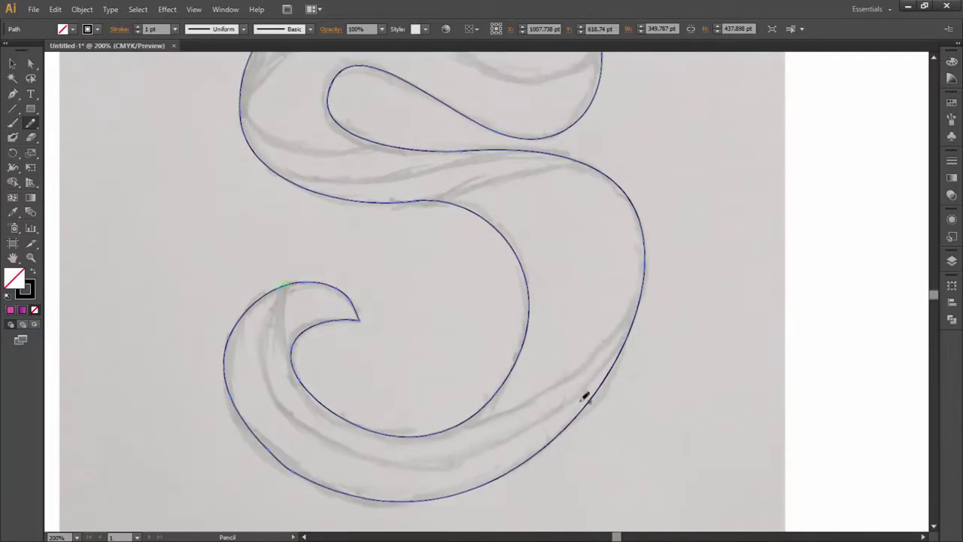
{"action": "left_click", "coordinate": [291, 471]}
{"action": "left_click_drag", "start_coordinate": [279, 457], "coordinate": [331, 481]}
Trace the wavy fold line through the upper bowl from the left edge to the right end, and smooth its middle with the Pencil tool.
{"action": "scroll", "coordinate": [456, 444], "scroll_direction": "up", "scroll_amount": 2}
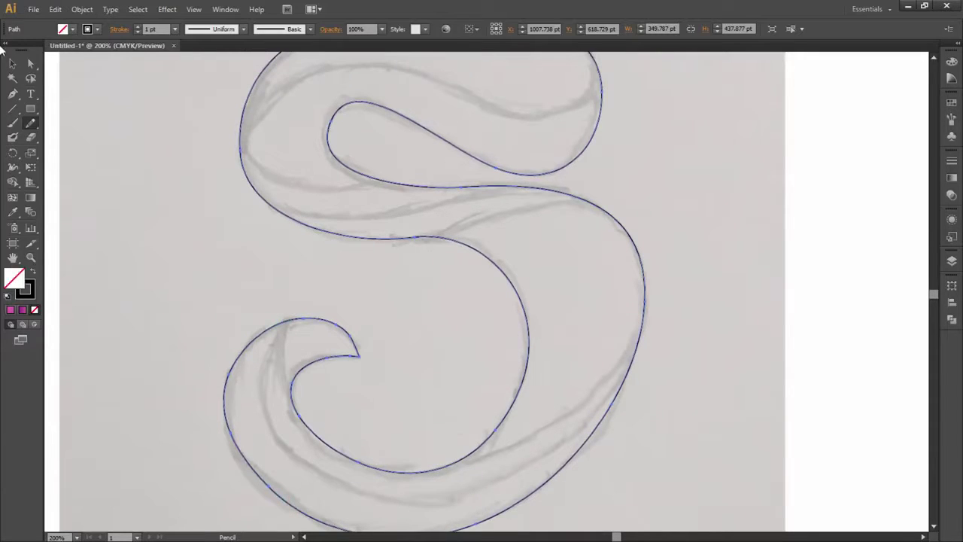
{"action": "left_click", "coordinate": [19, 65]}
{"action": "left_click_drag", "start_coordinate": [149, 133], "coordinate": [236, 241]}
{"action": "scroll", "coordinate": [353, 256], "scroll_direction": "up", "scroll_amount": 4}
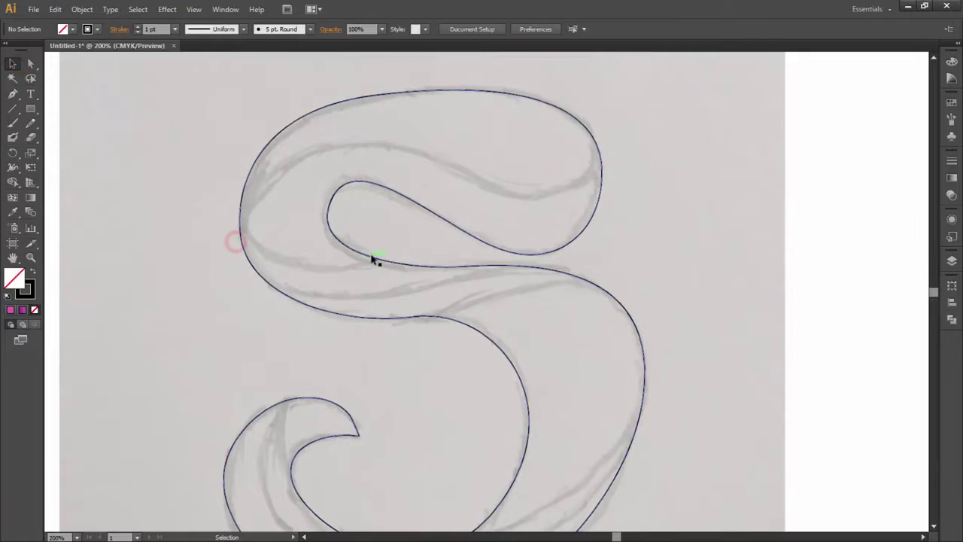
{"action": "key", "text": "p"}
{"action": "left_click", "coordinate": [239, 232]}
{"action": "left_click_drag", "start_coordinate": [435, 169], "coordinate": [568, 185]}
{"action": "left_click_drag", "start_coordinate": [592, 136], "coordinate": [637, 43]}
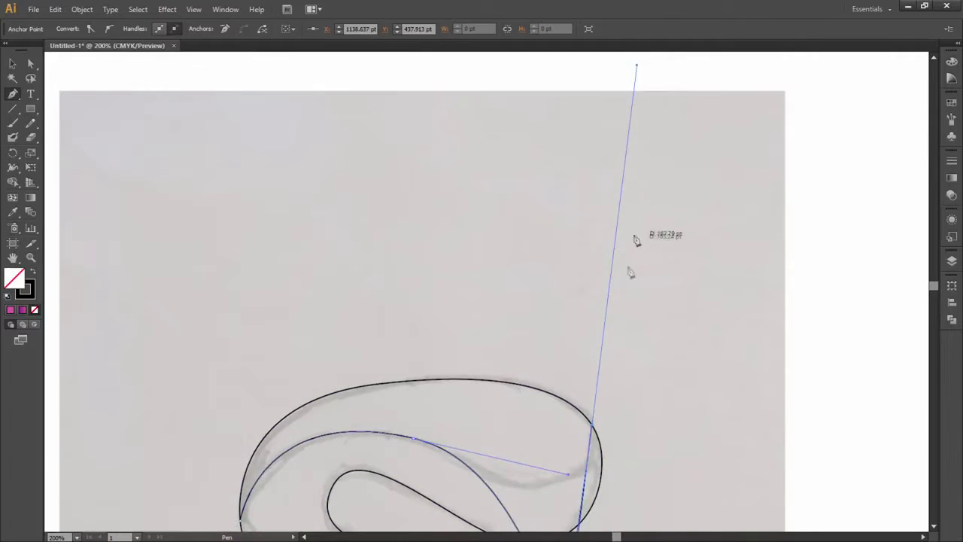
{"action": "key", "text": "ctrl+z"}
{"action": "left_click_drag", "start_coordinate": [531, 453], "coordinate": [561, 456]}
{"action": "key", "text": "ctrl+z"}
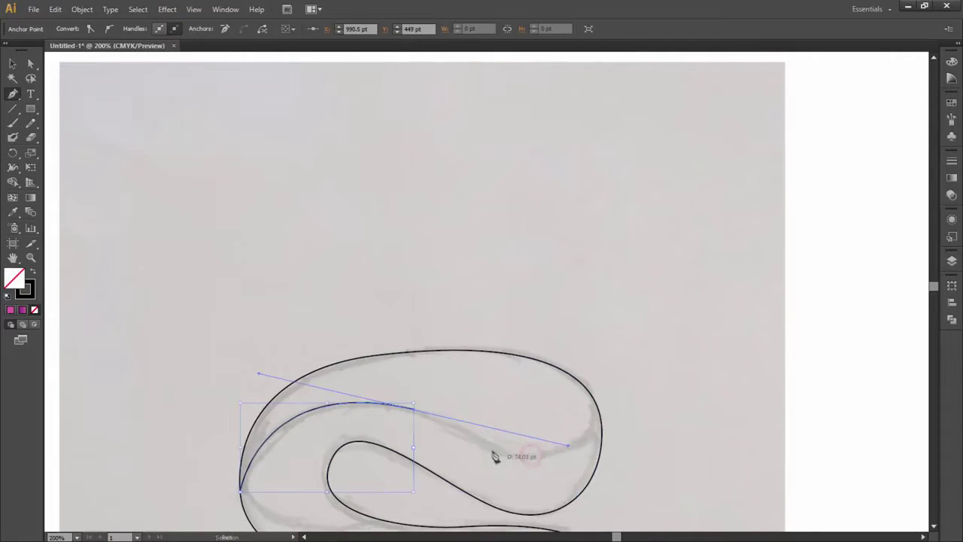
{"action": "left_click", "coordinate": [414, 411]}
{"action": "left_click_drag", "start_coordinate": [593, 397], "coordinate": [592, 283]}
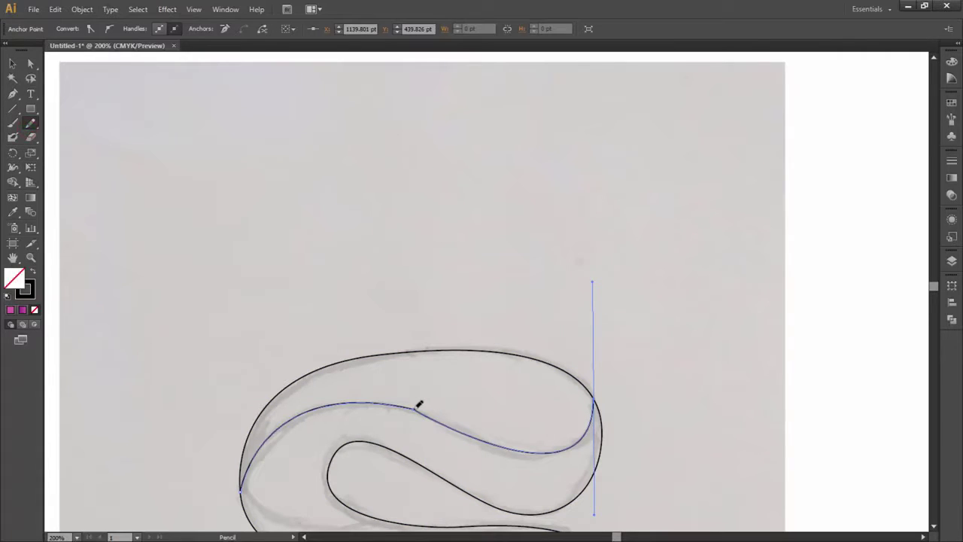
{"action": "left_click_drag", "start_coordinate": [415, 410], "coordinate": [545, 453]}
Trace the short fold curve from the S's left edge to the underside of the inner loop with the Pen tool.
{"action": "scroll", "coordinate": [498, 430], "scroll_direction": "down", "scroll_amount": 5}
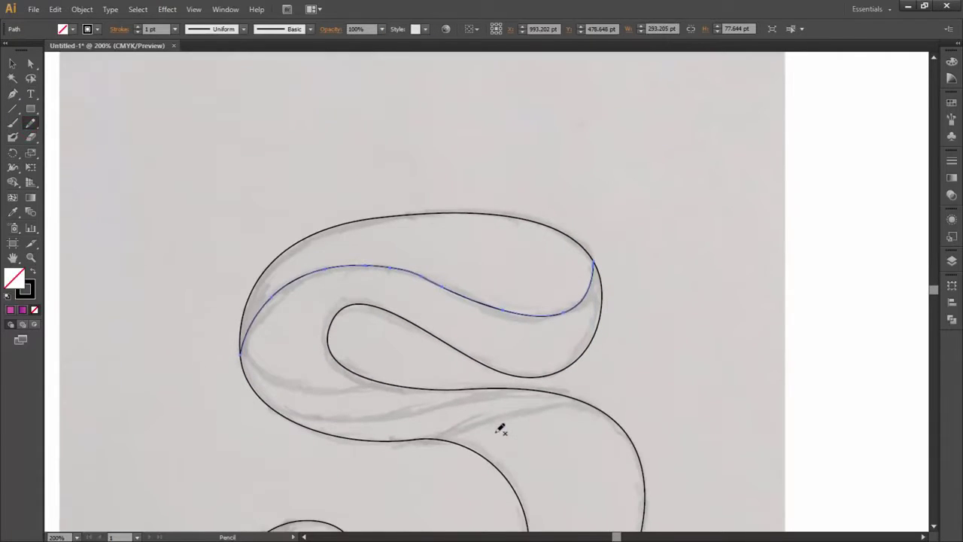
{"action": "scroll", "coordinate": [479, 418], "scroll_direction": "down", "scroll_amount": 1}
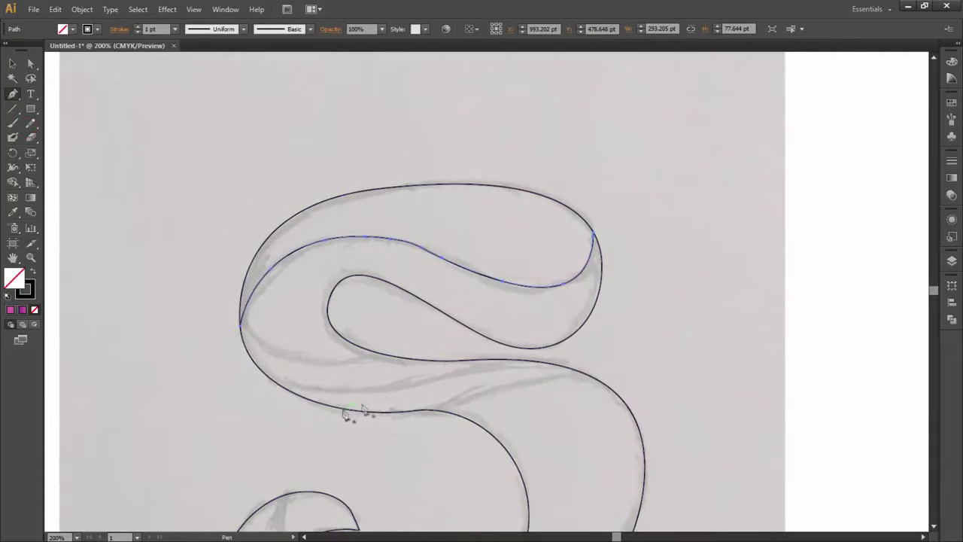
{"action": "key", "text": "v"}
{"action": "left_click", "coordinate": [133, 90]}
{"action": "key", "text": "p"}
{"action": "left_click", "coordinate": [240, 325]}
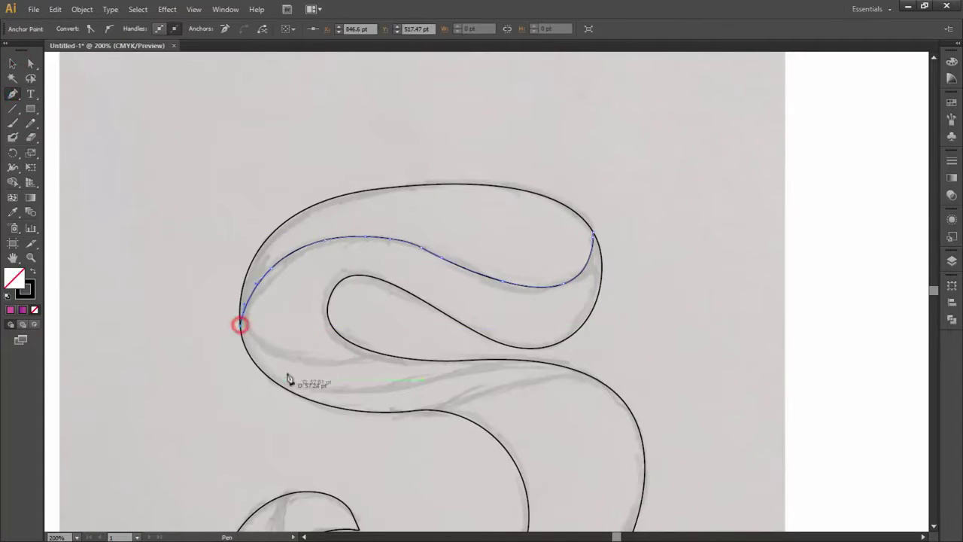
{"action": "left_click", "coordinate": [240, 326]}
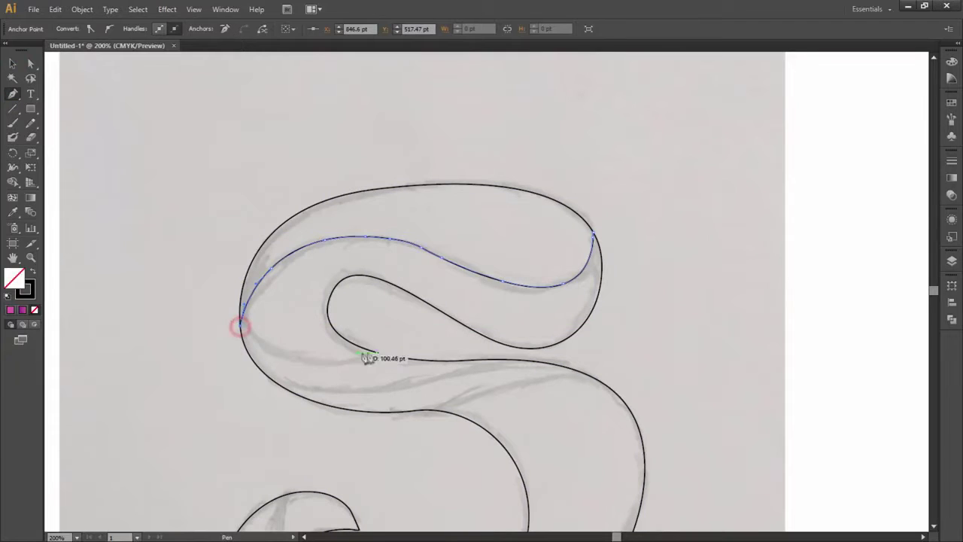
{"action": "left_click_drag", "start_coordinate": [380, 353], "coordinate": [484, 329]}
Trace two fold lines across the S's waist to its right shoulder, one from the lower-left edge and one from the lower bowl's inner edge.
{"action": "left_click", "coordinate": [270, 379]}
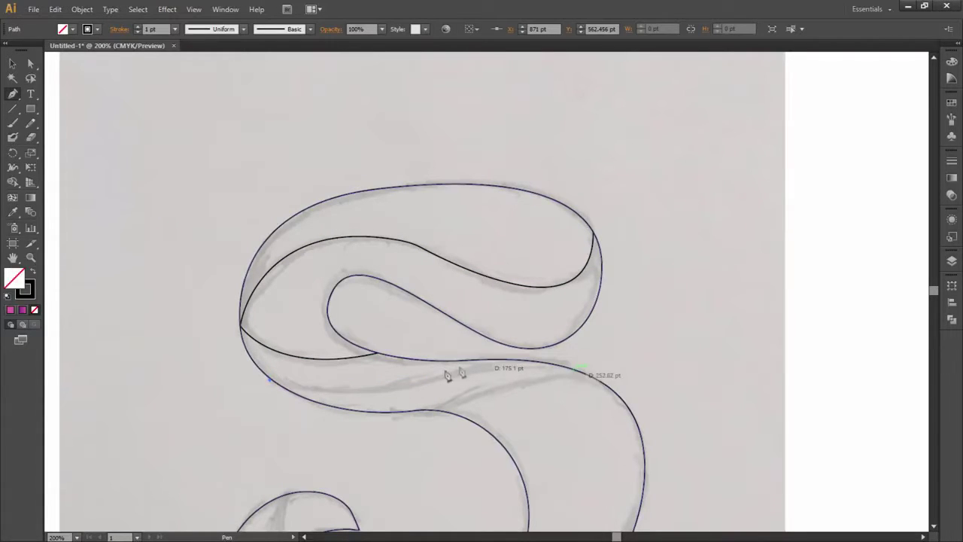
{"action": "left_click_drag", "start_coordinate": [409, 383], "coordinate": [495, 360]}
{"action": "left_click_drag", "start_coordinate": [564, 367], "coordinate": [589, 368]}
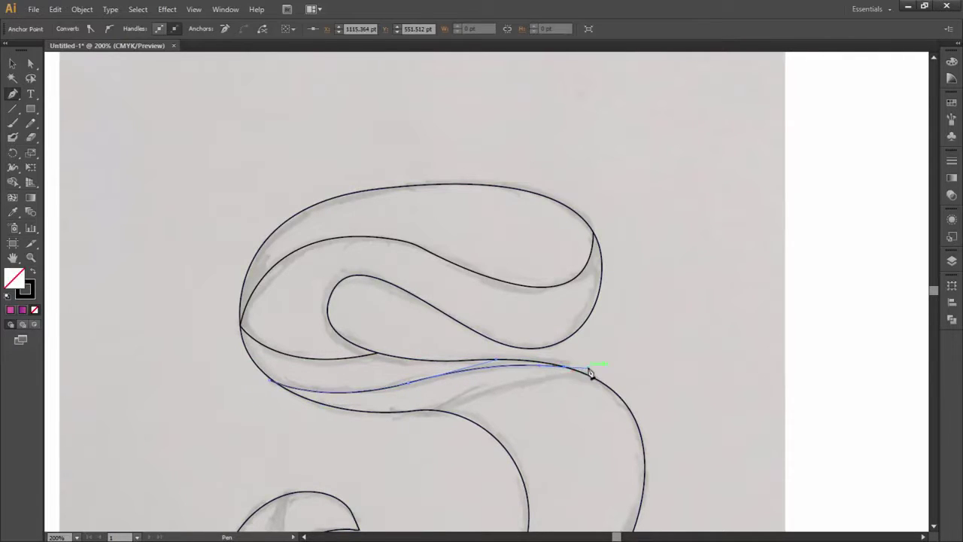
{"action": "left_click", "coordinate": [432, 411]}
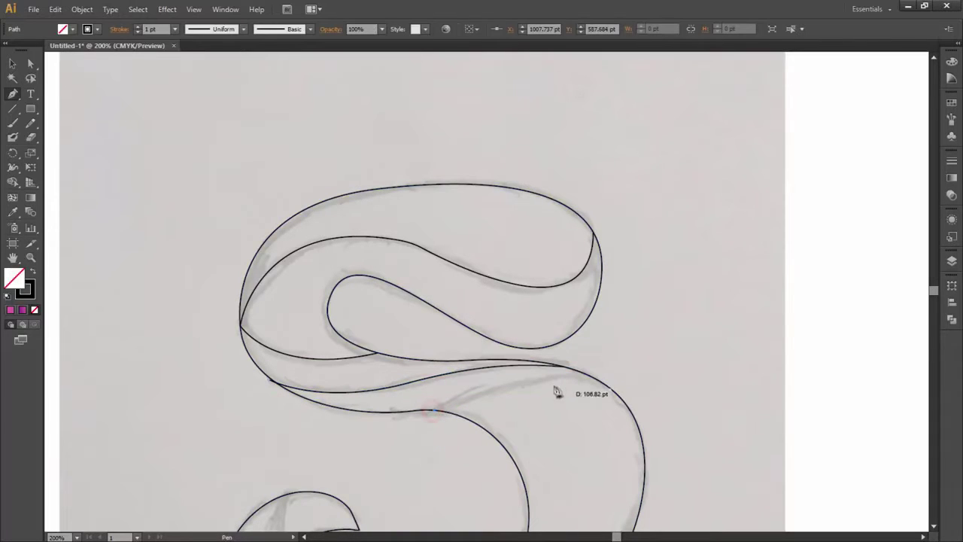
{"action": "left_click_drag", "start_coordinate": [596, 377], "coordinate": [651, 395]}
Trace the short fold line across the tail curl and the curve from the right outer edge to the lower bowl's inner edge.
{"action": "scroll", "coordinate": [659, 414], "scroll_direction": "down", "scroll_amount": 6}
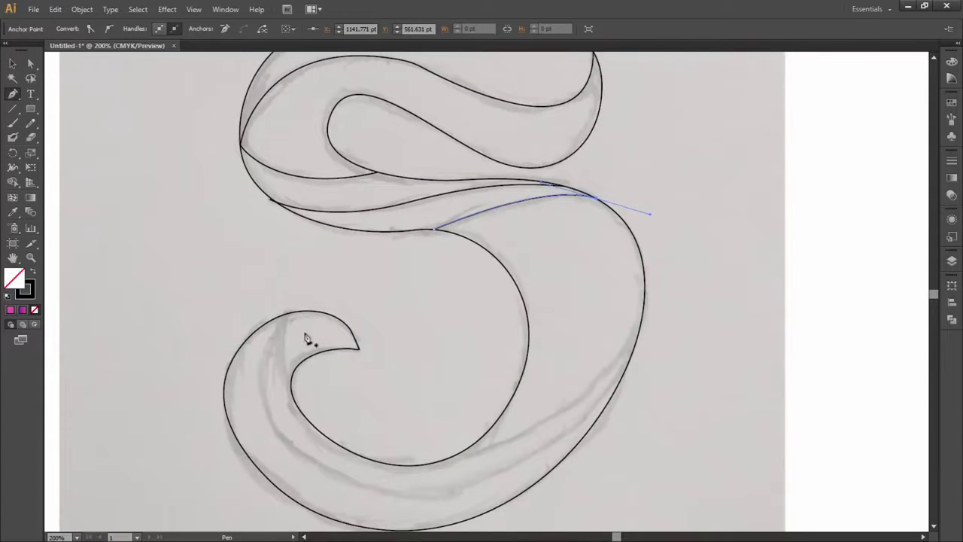
{"action": "left_click", "coordinate": [288, 315]}
{"action": "left_click_drag", "start_coordinate": [293, 389], "coordinate": [310, 439]}
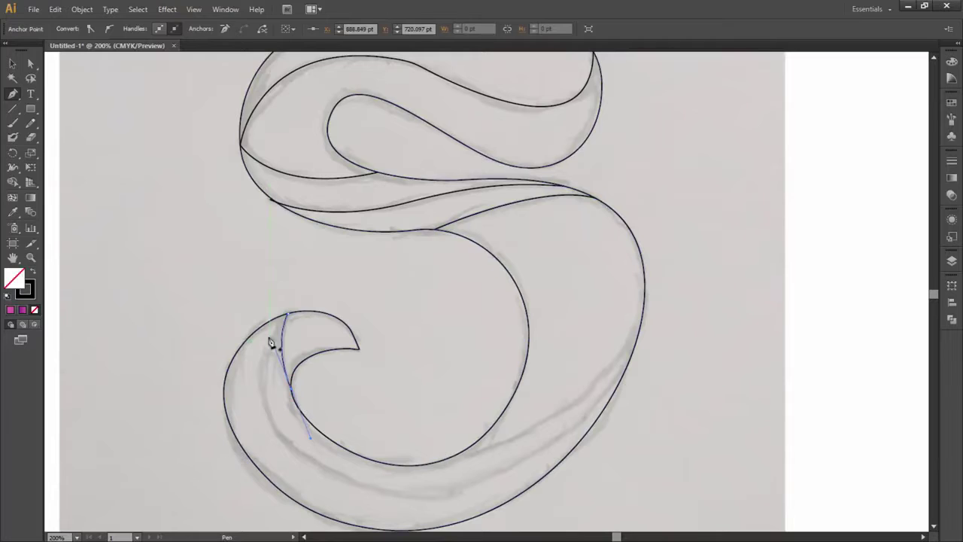
{"action": "scroll", "coordinate": [519, 449], "scroll_direction": "down", "scroll_amount": 1}
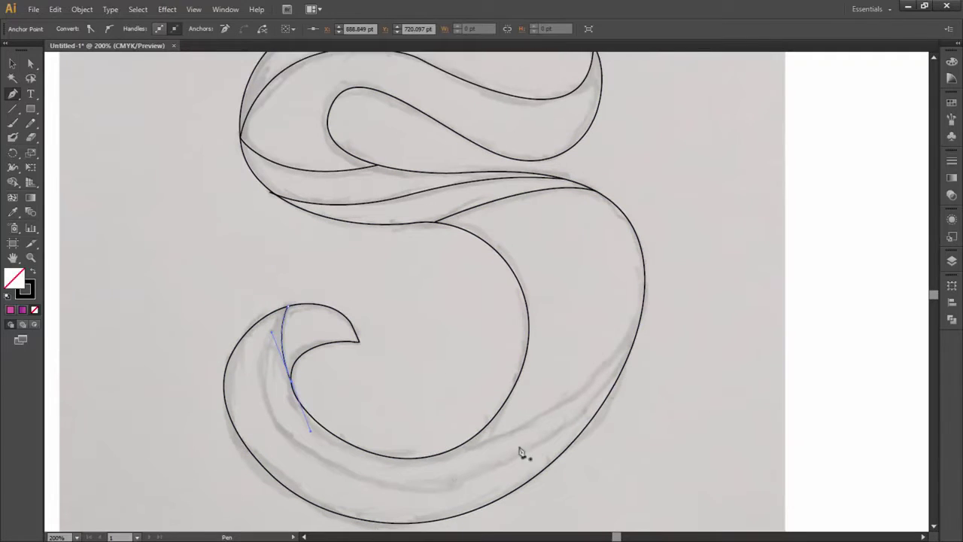
{"action": "left_click", "coordinate": [640, 319]}
{"action": "left_click_drag", "start_coordinate": [451, 450], "coordinate": [304, 481]}
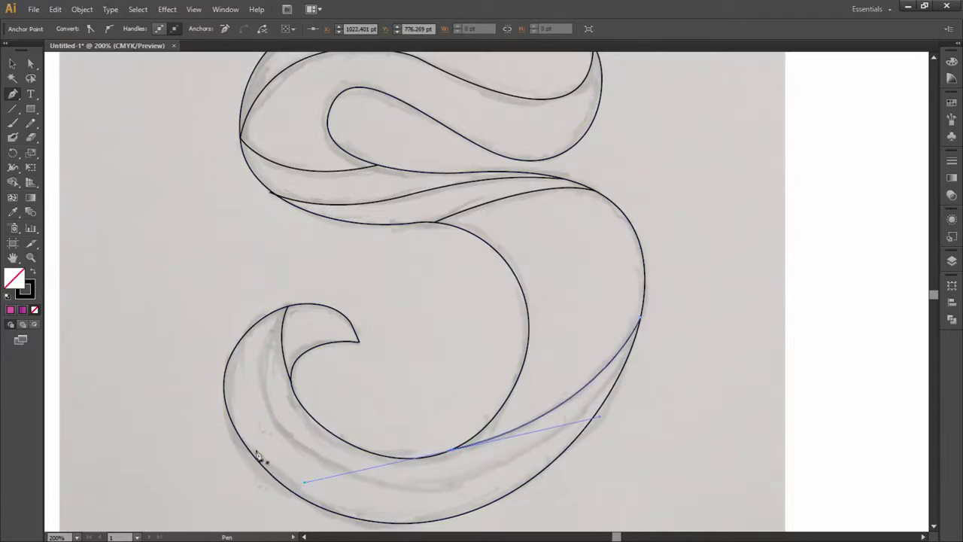
Trace the long fold line from the top of the tail curl through the lower bowl to the right outer edge, and fit the artboard in view.
{"action": "left_click", "coordinate": [287, 307]}
{"action": "key", "text": "ctrl+z"}
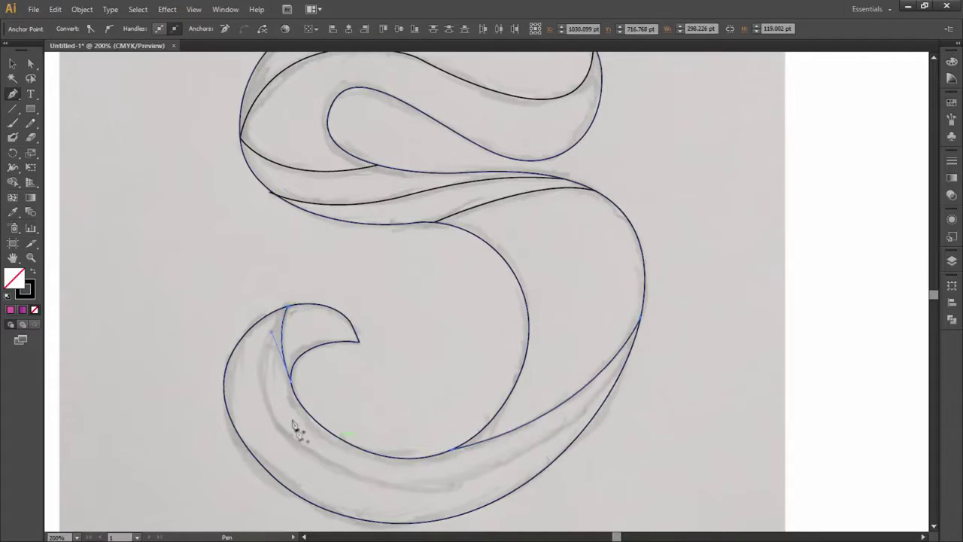
{"action": "left_click", "coordinate": [287, 307]}
{"action": "scroll", "coordinate": [461, 452], "scroll_direction": "up", "scroll_amount": 2}
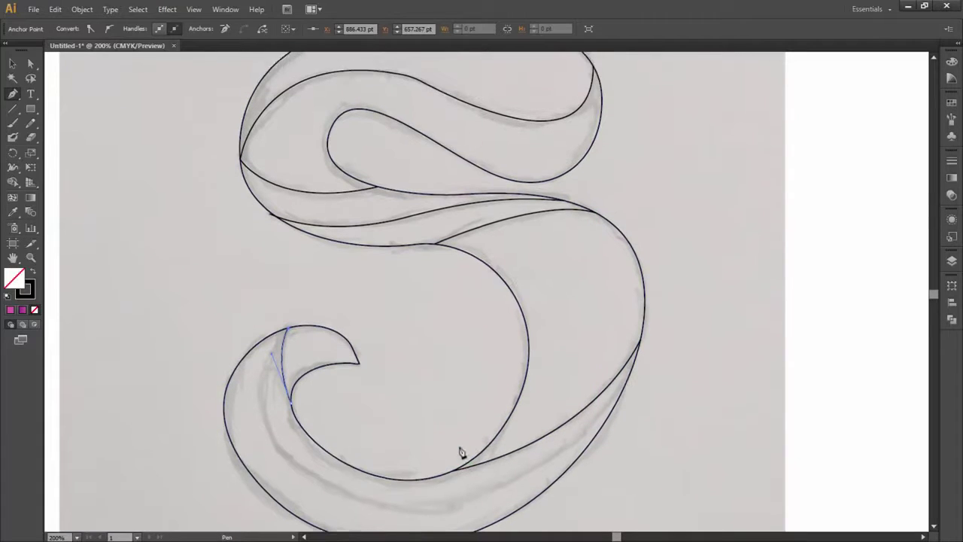
{"action": "scroll", "coordinate": [461, 451], "scroll_direction": "down", "scroll_amount": 1}
{"action": "left_click_drag", "start_coordinate": [640, 330], "coordinate": [464, 245]}
{"action": "key", "text": "ctrl+z"}
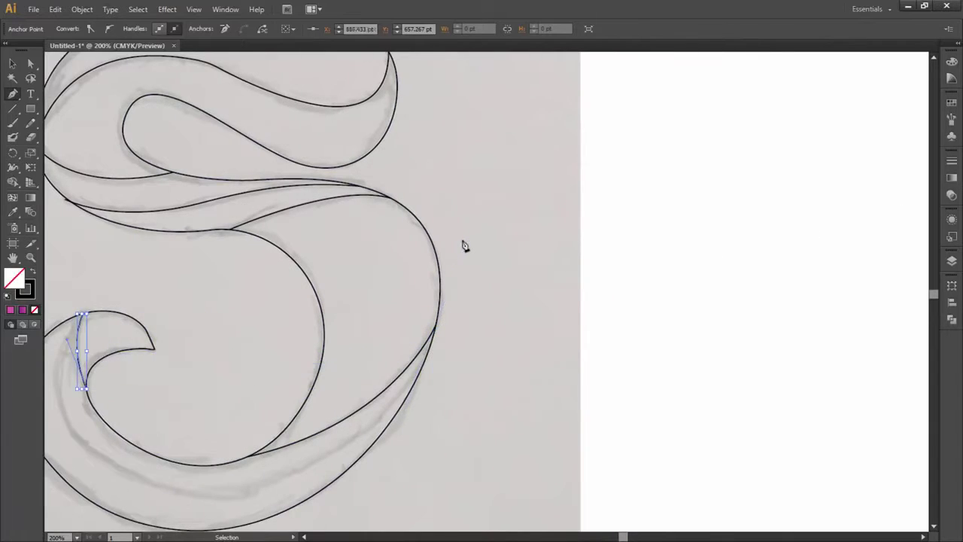
{"action": "key", "text": "ctrl+minus"}
{"action": "left_click_drag", "start_coordinate": [472, 301], "coordinate": [556, 217]}
{"action": "key", "text": "ctrl+z"}
{"action": "left_click_drag", "start_coordinate": [418, 340], "coordinate": [459, 351]}
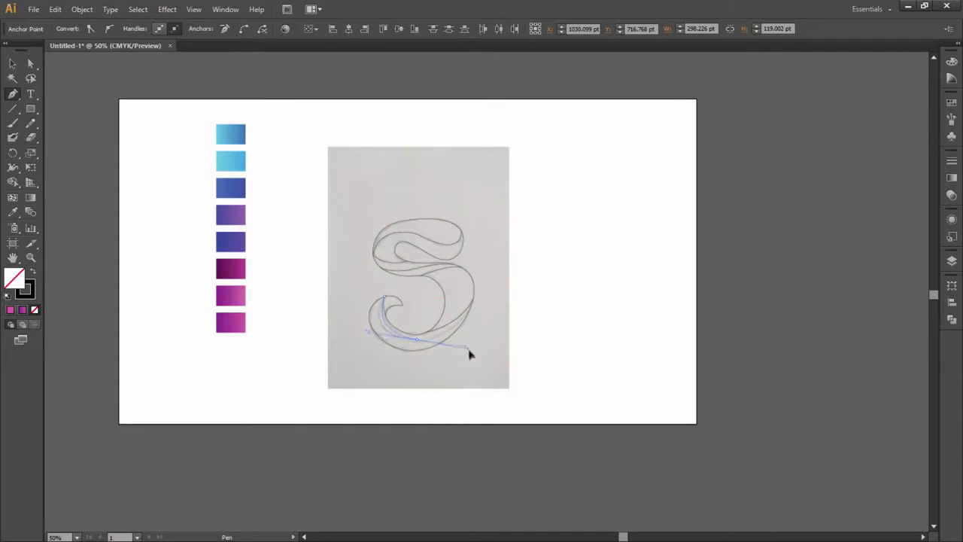
{"action": "key", "text": "ctrl+z"}
{"action": "left_click_drag", "start_coordinate": [407, 345], "coordinate": [508, 245]}
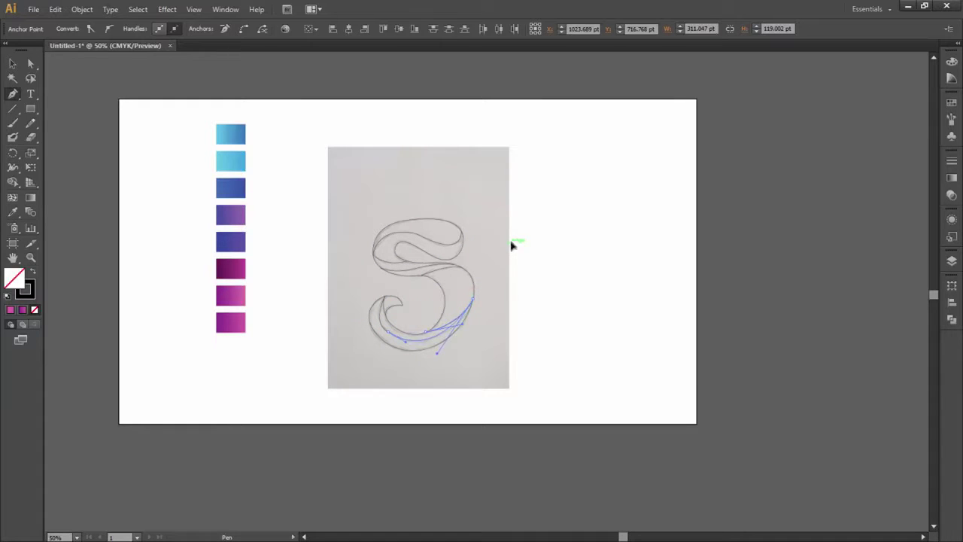
{"action": "key", "text": "ctrl+0"}
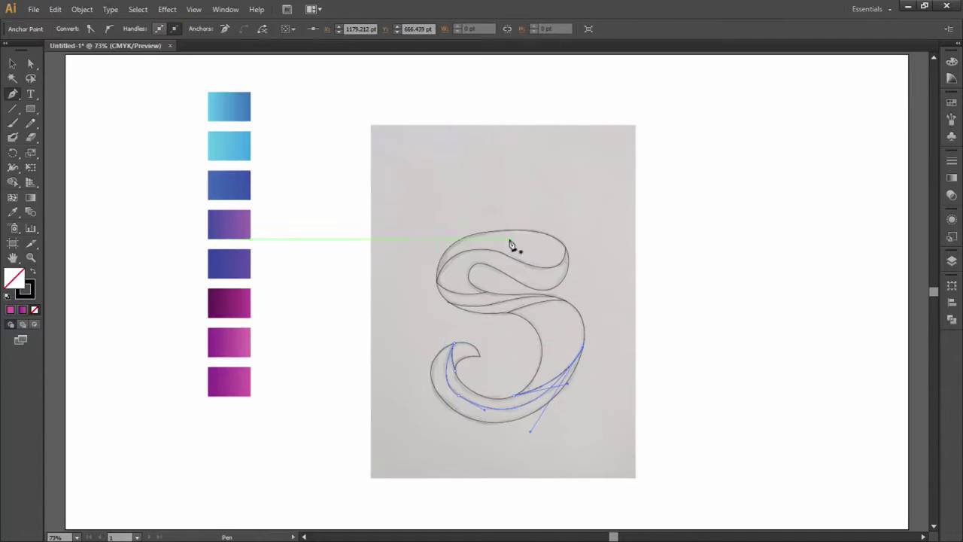
Undo the last segment of the long fold line and retrace it through the lower bowl to the right outer edge.
{"action": "key", "text": "ctrl+z"}
{"action": "key", "text": "ctrl+plus"}
{"action": "key", "text": "ctrl+plus"}
{"action": "left_click_drag", "start_coordinate": [490, 366], "coordinate": [275, 209]}
{"action": "left_click_drag", "start_coordinate": [359, 361], "coordinate": [418, 342]}
{"action": "left_click", "coordinate": [468, 247]}
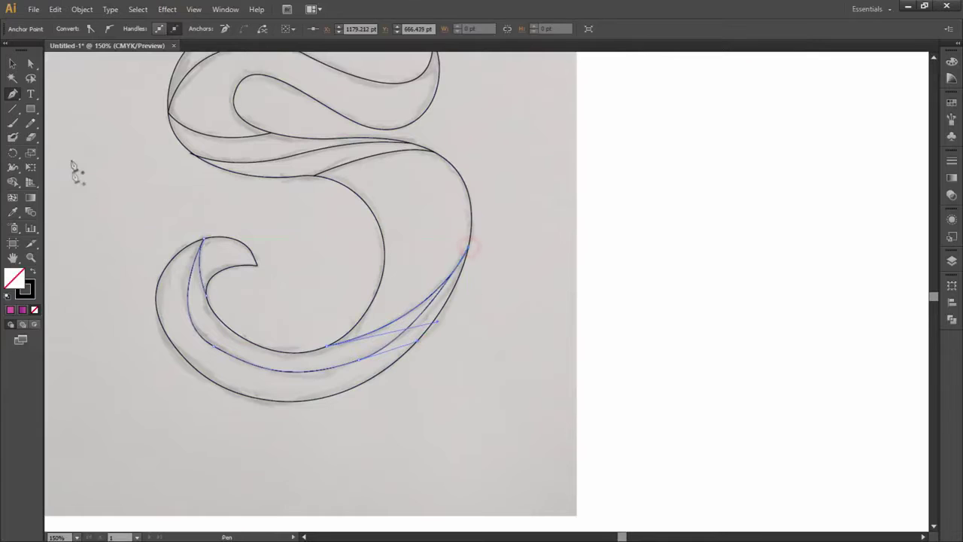
{"action": "left_click", "coordinate": [13, 64]}
{"action": "left_click", "coordinate": [592, 301]}
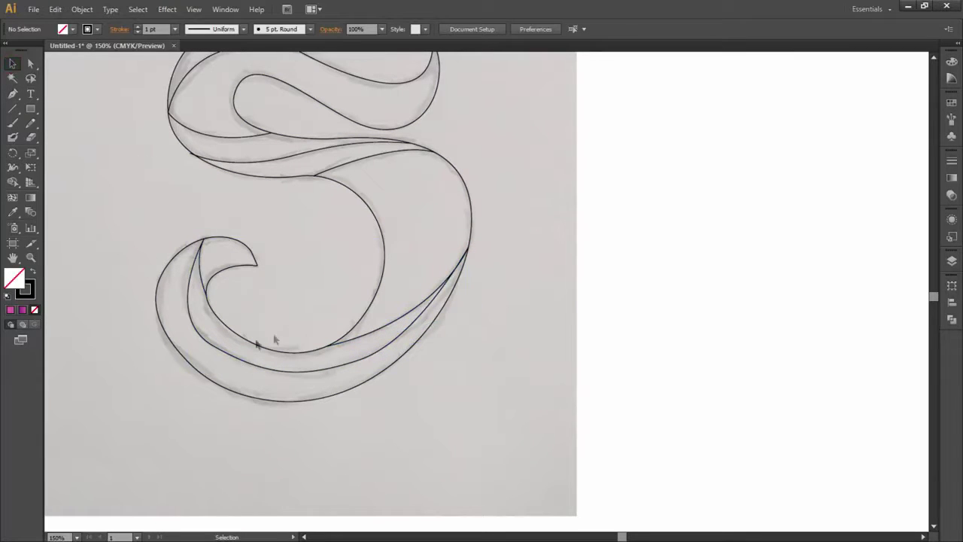
Remove the long fold line from the lower bowl, keeping the short tail line and the inner bowl curve, and clear the selection.
{"action": "left_click", "coordinate": [292, 372]}
{"action": "key", "text": "Delete"}
{"action": "key", "text": "ctrl+z"}
{"action": "key", "text": "ctrl+z"}
{"action": "key", "text": "ctrl+z"}
{"action": "key", "text": "ctrl+z"}
{"action": "key", "text": "ctrl+shift+z"}
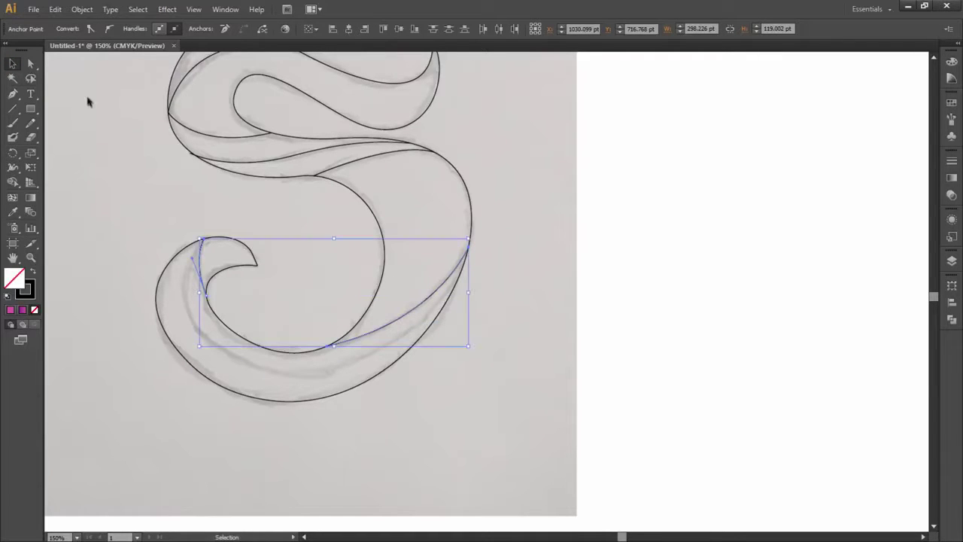
{"action": "left_click", "coordinate": [31, 79]}
{"action": "left_click", "coordinate": [12, 65]}
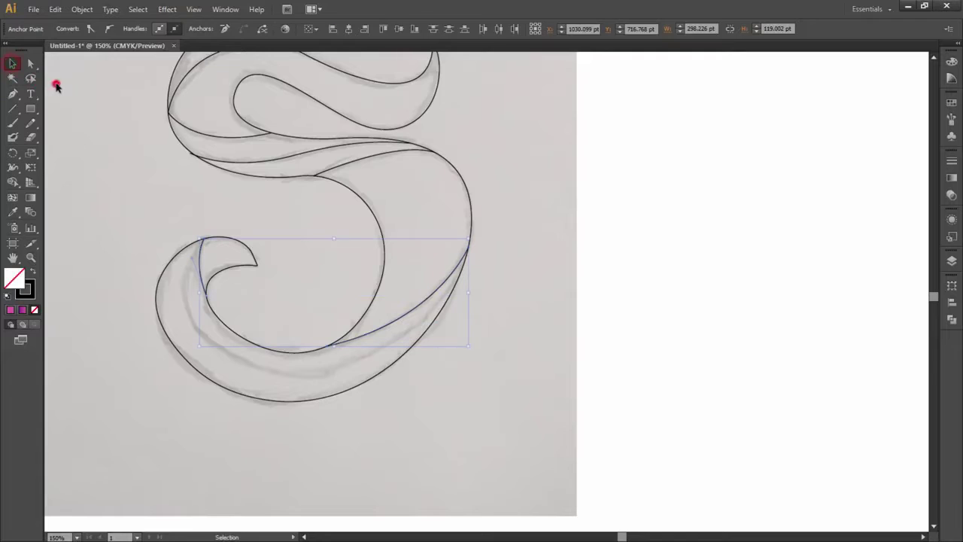
{"action": "left_click", "coordinate": [56, 86]}
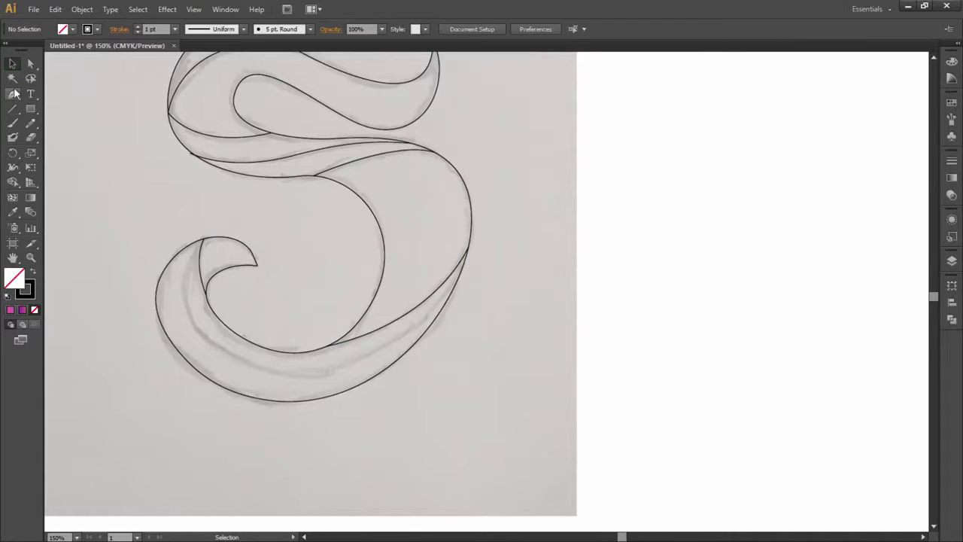
{"action": "left_click", "coordinate": [203, 241]}
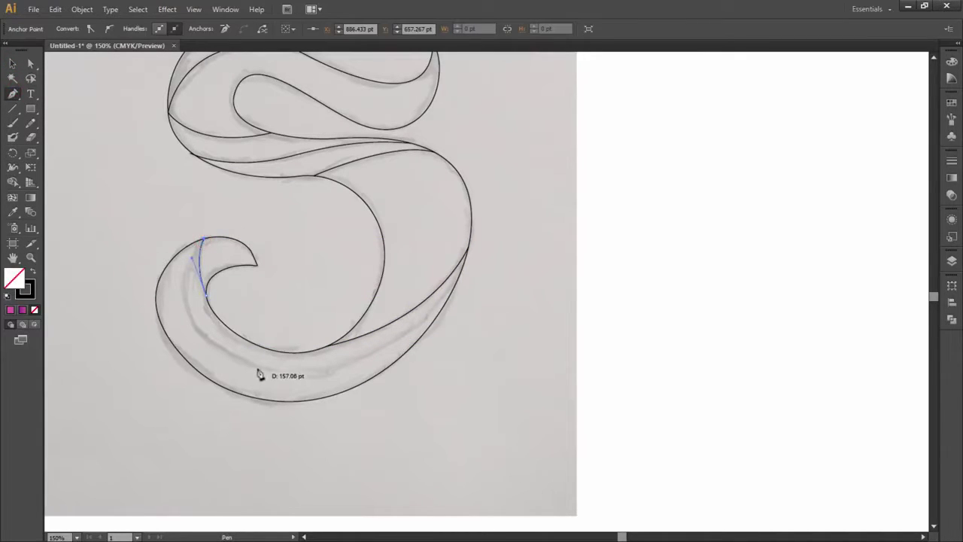
{"action": "left_click", "coordinate": [12, 65]}
{"action": "left_click", "coordinate": [99, 132]}
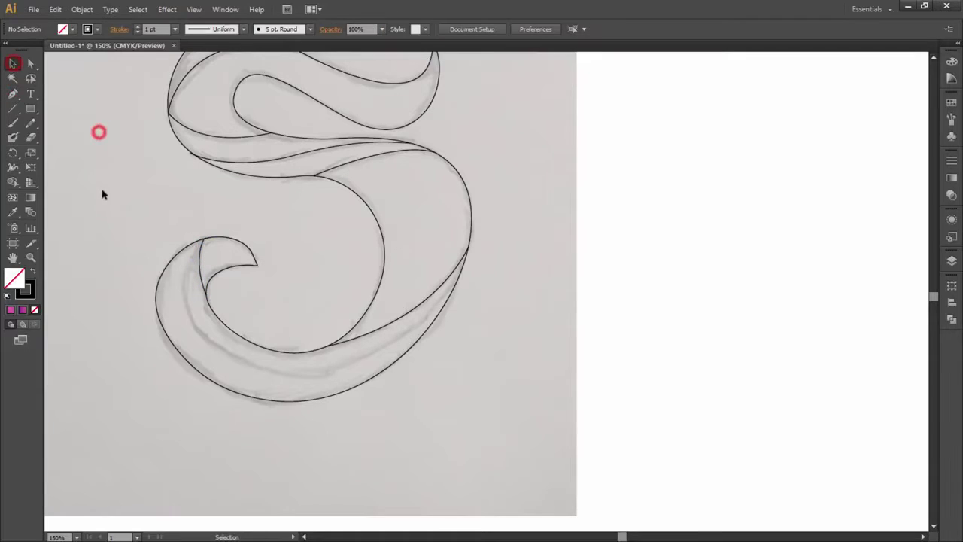
Trace the long fold line from the top of the tail curl through the lower bowl to the right outer edge with the Pen tool.
{"action": "key", "text": "p"}
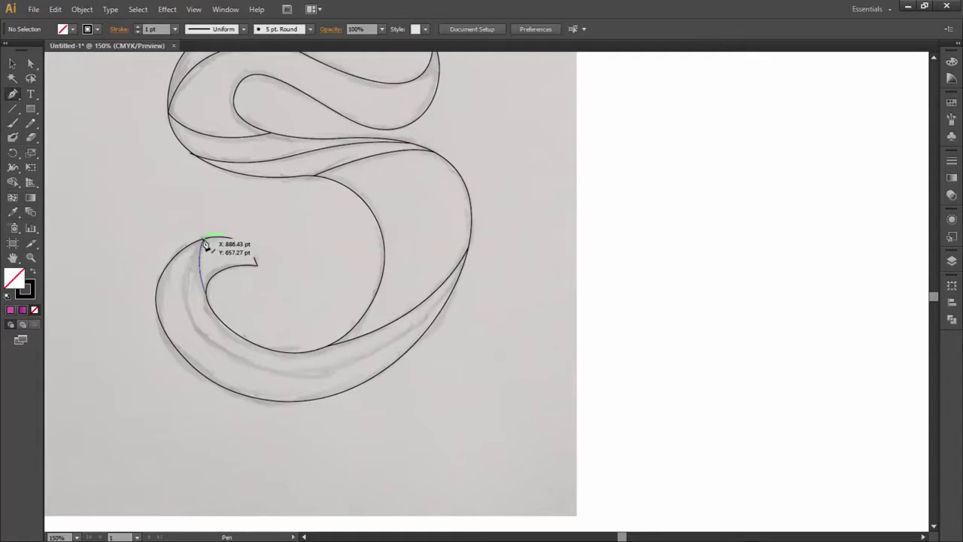
{"action": "left_click", "coordinate": [204, 241]}
{"action": "mouse_move", "coordinate": [231, 374]}
{"action": "left_mouse_down"}
{"action": "mouse_move", "coordinate": [253, 409]}
{"action": "mouse_move", "coordinate": [264, 397]}
{"action": "left_mouse_up"}
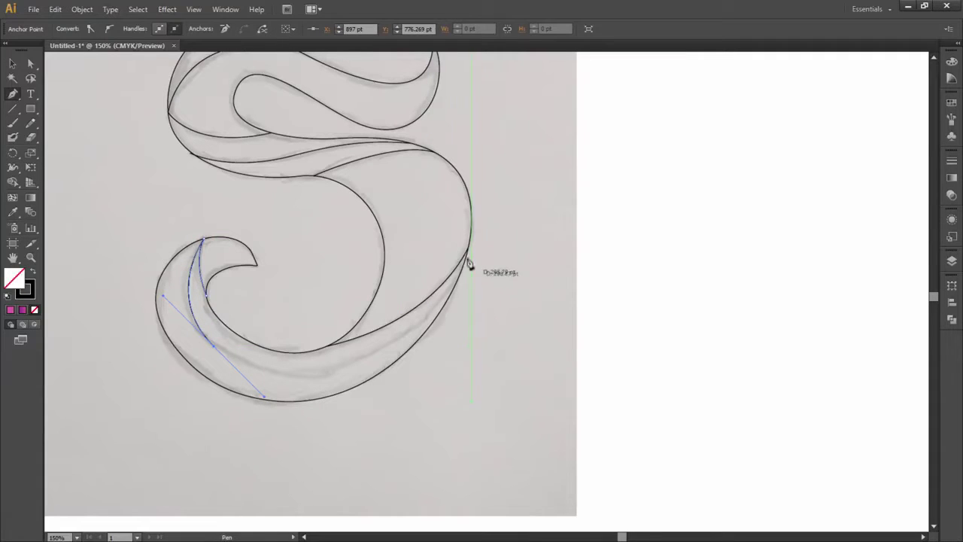
{"action": "left_click_drag", "start_coordinate": [468, 248], "coordinate": [506, 85]}
{"action": "left_click_drag", "start_coordinate": [502, 91], "coordinate": [535, 97]}
{"action": "left_click", "coordinate": [10, 63]}
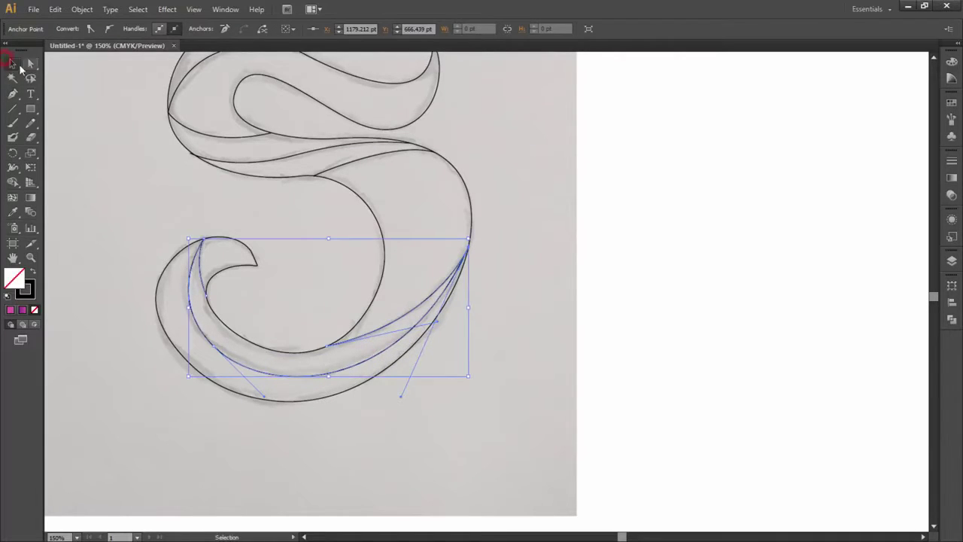
{"action": "left_click", "coordinate": [90, 118]}
{"action": "scroll", "coordinate": [140, 207], "scroll_direction": "up", "scroll_amount": 1}
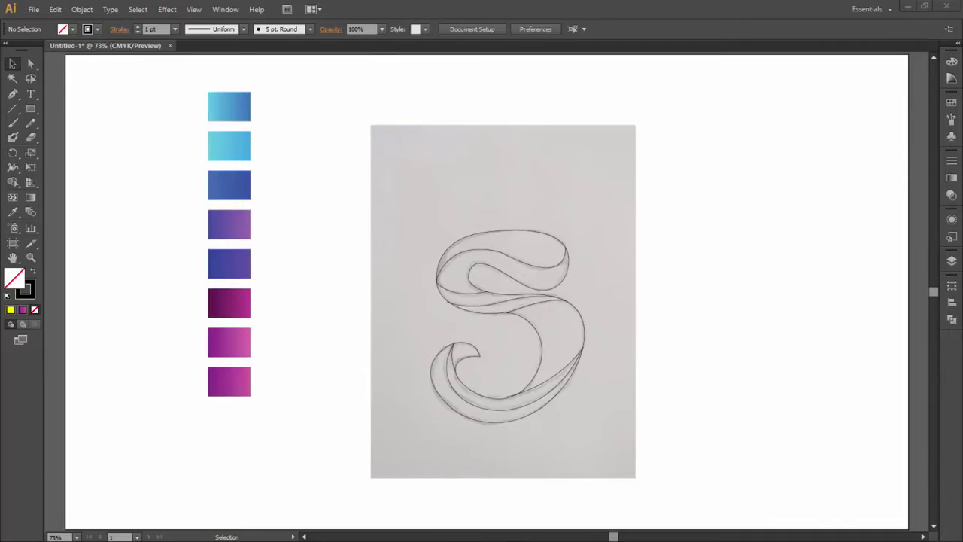
Trace a short curve from the S's left edge to the top of the inner loop with the Pen tool.
{"action": "left_click", "coordinate": [13, 94]}
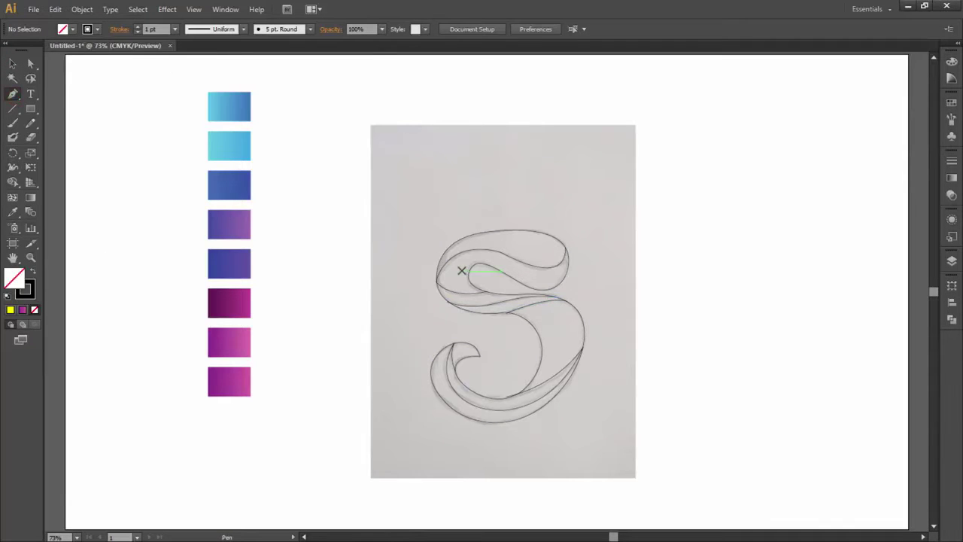
{"action": "scroll", "coordinate": [531, 269], "scroll_direction": "up", "scroll_amount": 5}
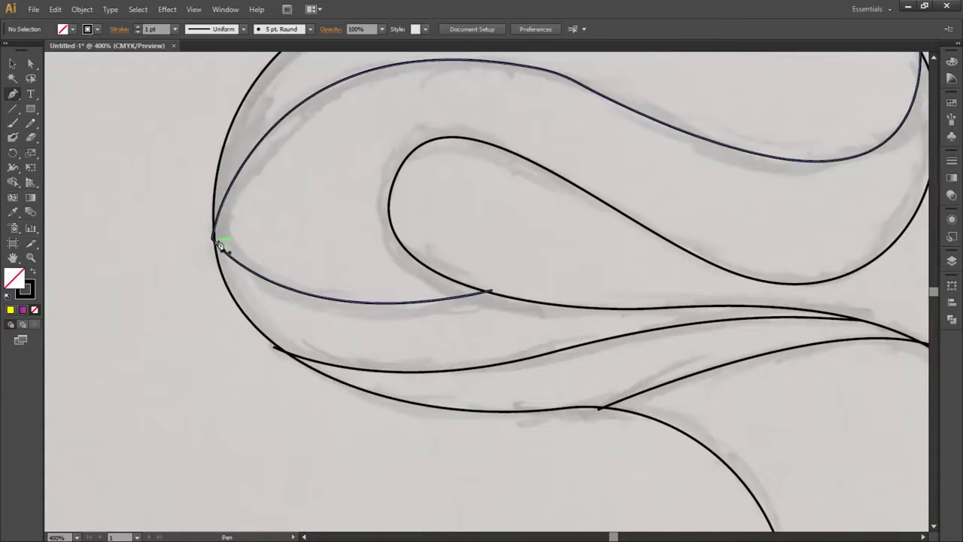
{"action": "left_click", "coordinate": [213, 238]}
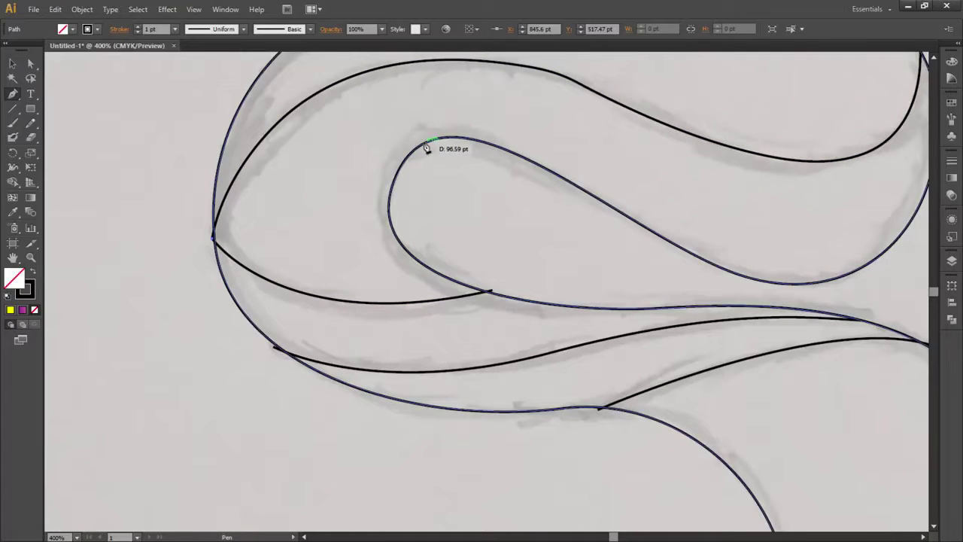
{"action": "left_click_drag", "start_coordinate": [425, 142], "coordinate": [538, 212]}
{"action": "key", "text": "ctrl+z"}
{"action": "left_click_drag", "start_coordinate": [433, 150], "coordinate": [574, 203]}
{"action": "key", "text": "ctrl+0"}
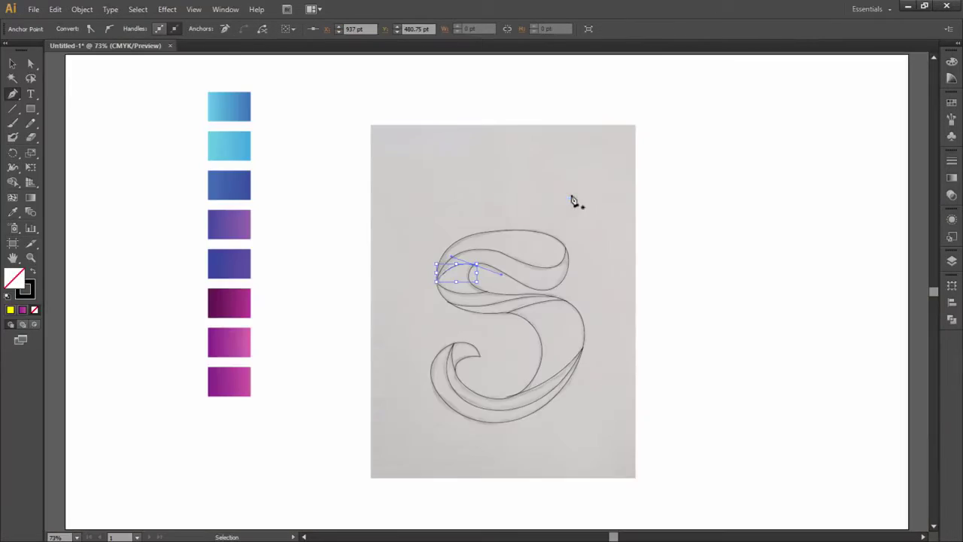
Deselect the curve and delete the stray anchor point above the S.
{"action": "left_click", "coordinate": [513, 185]}
{"action": "left_click", "coordinate": [13, 66]}
{"action": "left_click", "coordinate": [387, 111]}
{"action": "left_click_drag", "start_coordinate": [391, 133], "coordinate": [636, 200]}
{"action": "key", "text": "Delete"}
Select all the S paths for the Shape Builder tool and set a red fill with no stroke.
{"action": "left_click_drag", "start_coordinate": [374, 199], "coordinate": [678, 482]}
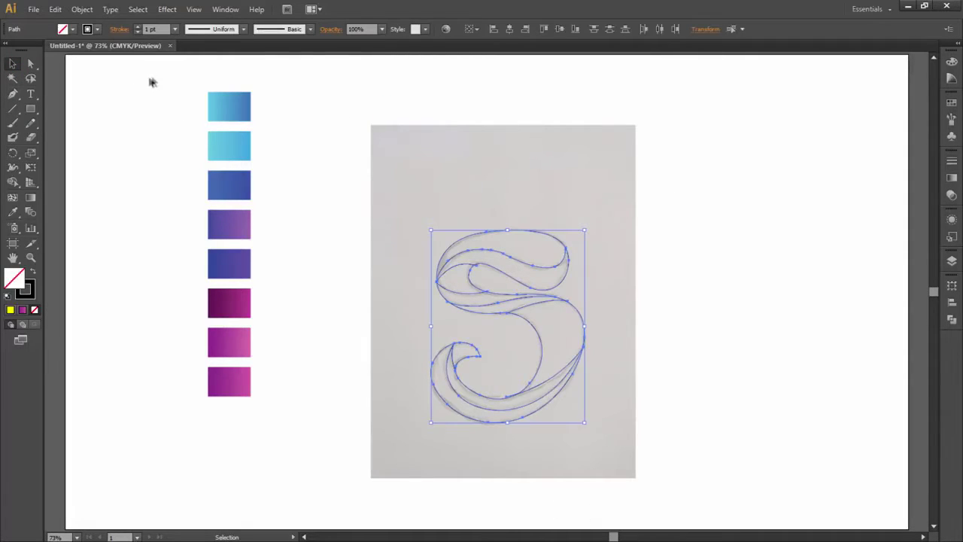
{"action": "left_click", "coordinate": [13, 183]}
{"action": "left_click", "coordinate": [71, 30]}
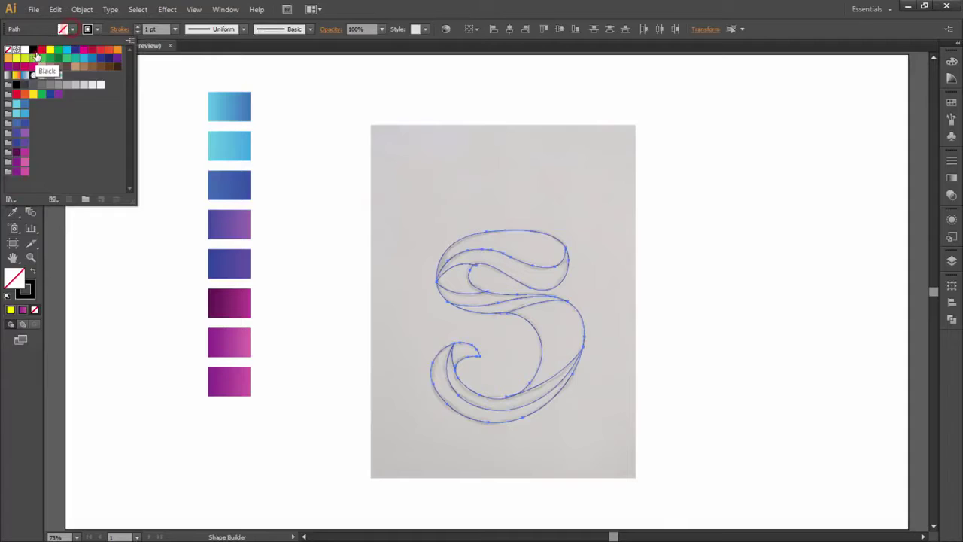
{"action": "left_click", "coordinate": [42, 51]}
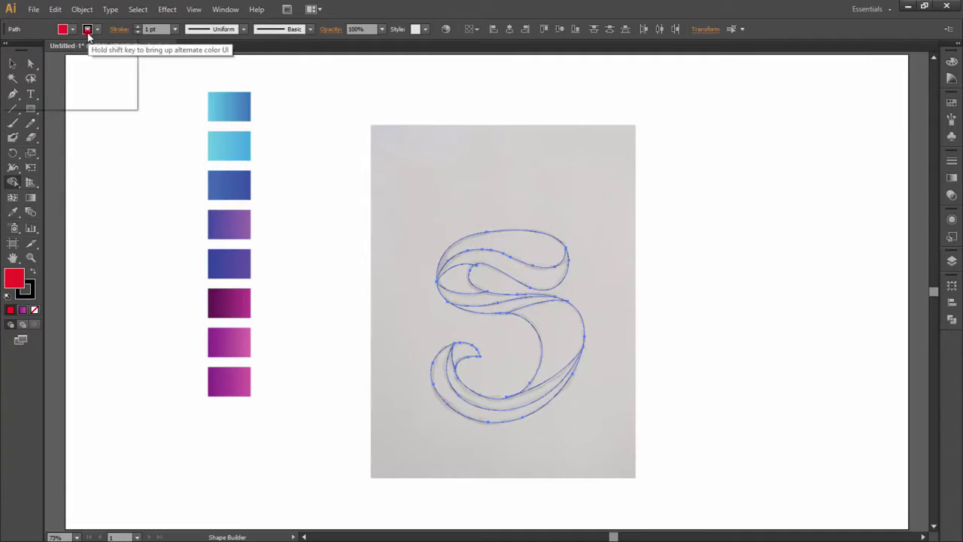
{"action": "left_click", "coordinate": [86, 32]}
{"action": "left_click", "coordinate": [12, 49]}
Turn each enclosed region of the S, from the top band to the tail curl, into a red shape with Shape Builder.
{"action": "left_click", "coordinate": [542, 260]}
{"action": "left_click", "coordinate": [536, 283]}
{"action": "left_click", "coordinate": [457, 282]}
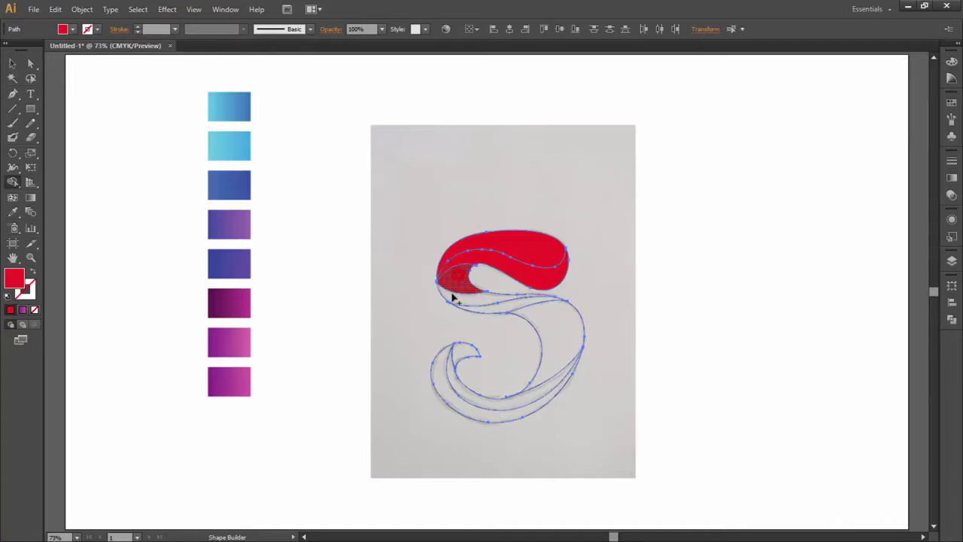
{"action": "left_click", "coordinate": [453, 296]}
{"action": "left_click", "coordinate": [499, 308]}
{"action": "left_click", "coordinate": [550, 318]}
{"action": "left_click", "coordinate": [525, 403]}
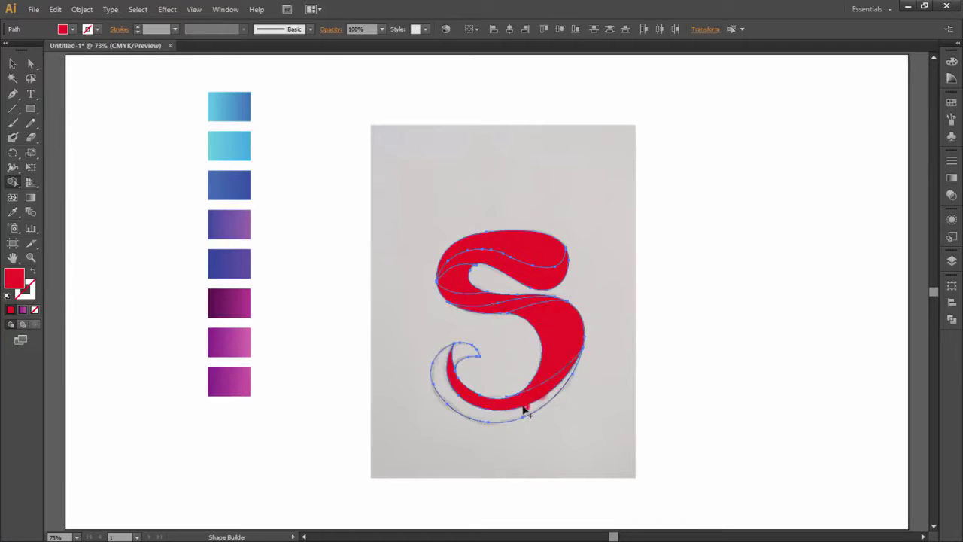
{"action": "left_click", "coordinate": [461, 407]}
{"action": "left_click", "coordinate": [469, 348]}
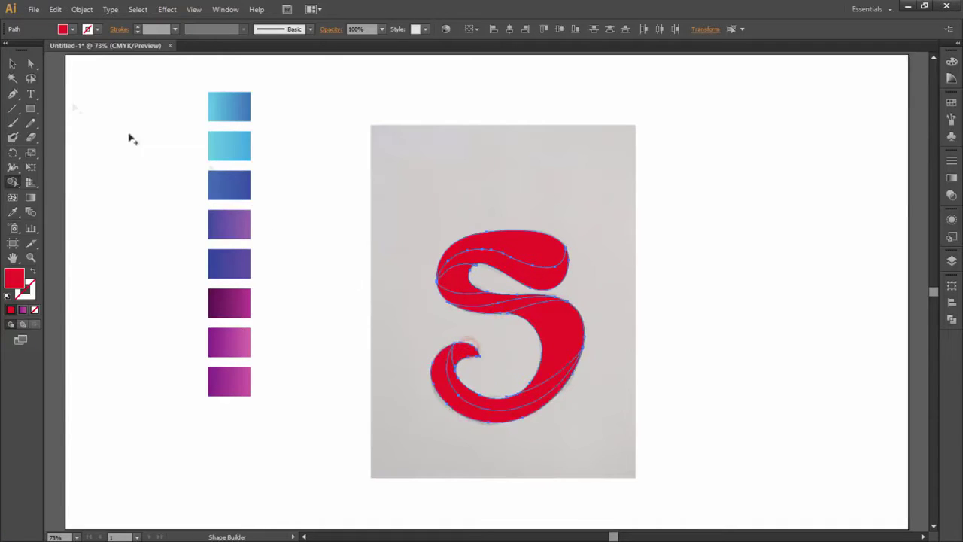
{"action": "left_click", "coordinate": [12, 64]}
{"action": "left_click", "coordinate": [417, 114]}
{"action": "left_click", "coordinate": [501, 242]}
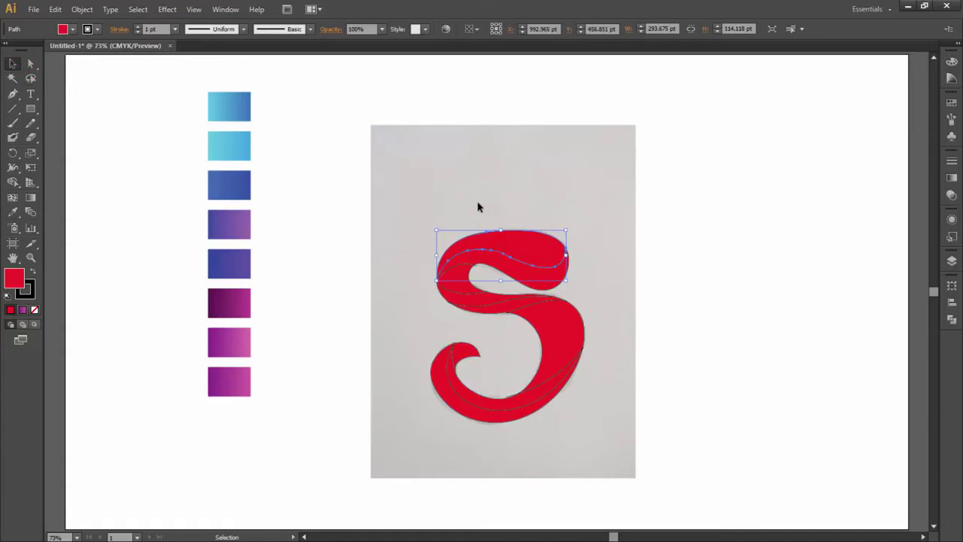
{"action": "type", "text": "iviv"}
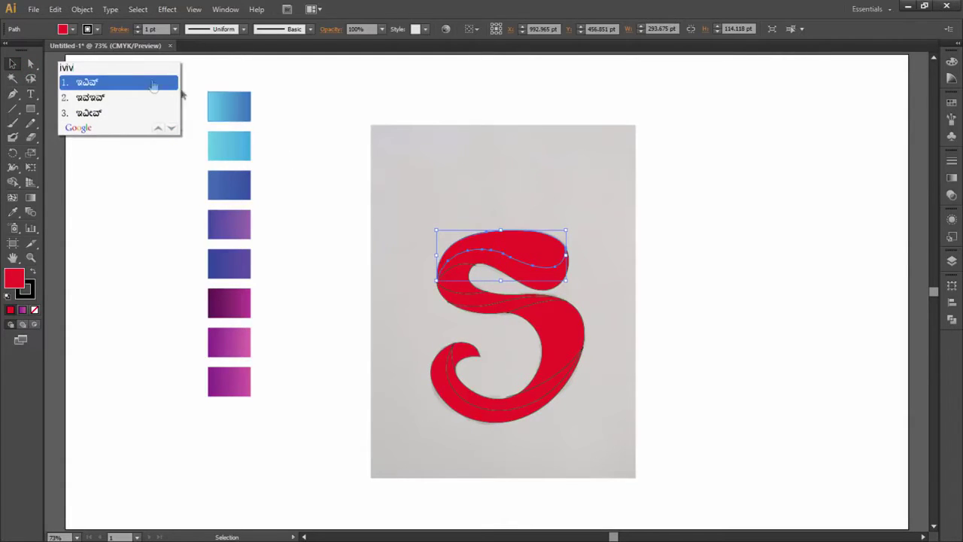
{"action": "left_click", "coordinate": [303, 79]}
{"action": "left_click", "coordinate": [209, 85]}
{"action": "left_click", "coordinate": [184, 129]}
{"action": "left_click", "coordinate": [162, 155]}
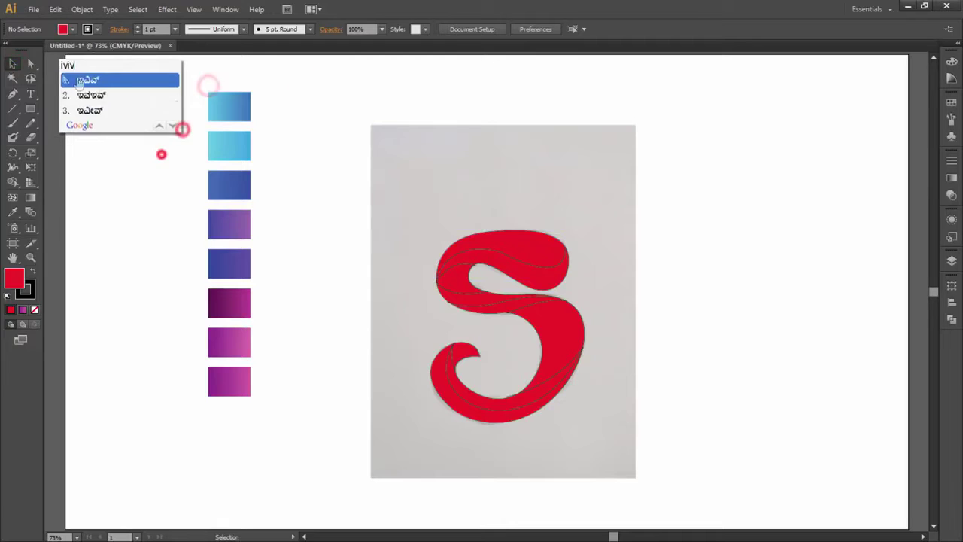
{"action": "left_click", "coordinate": [92, 82]}
Apply the cyan-to-blue swatch gradient to the S's top band and the light cyan-to-sky-blue gradient to the band below it with the Eyedropper.
{"action": "left_click", "coordinate": [546, 279]}
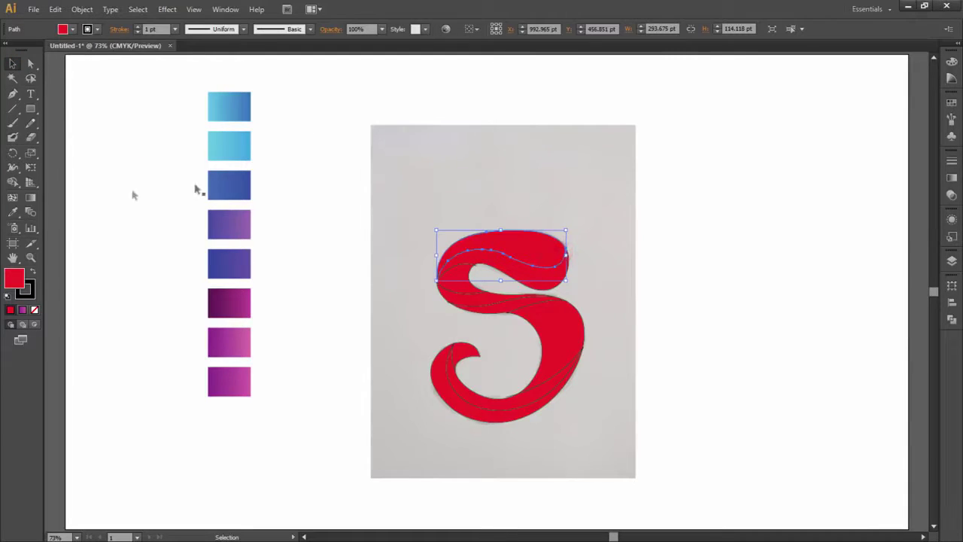
{"action": "left_click", "coordinate": [15, 213]}
{"action": "left_click", "coordinate": [227, 106]}
{"action": "left_click", "coordinate": [16, 64]}
{"action": "left_click", "coordinate": [500, 264]}
{"action": "left_click", "coordinate": [15, 213]}
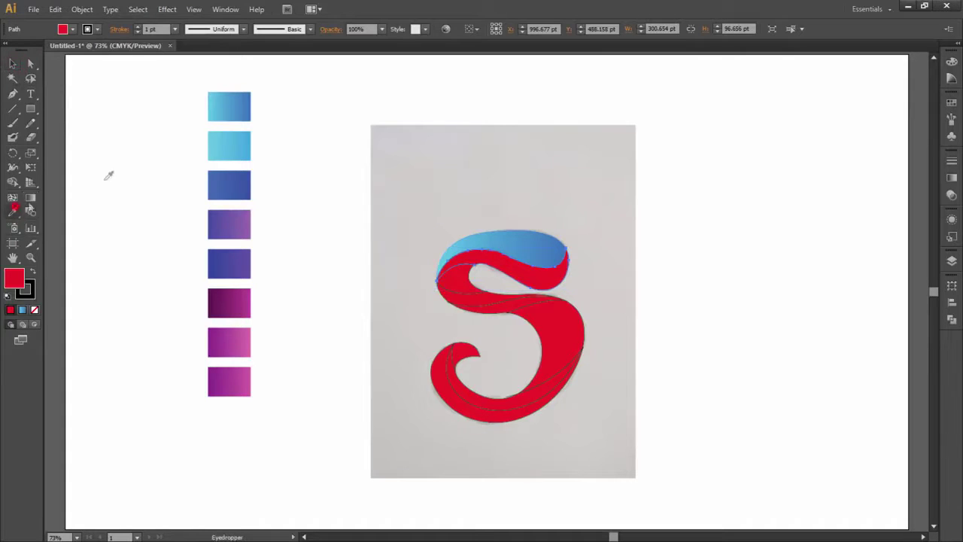
{"action": "left_click", "coordinate": [222, 143]}
Apply the medium-blue gradient to the region beside the inner loop and the blue-to-light-purple gradient to the upper waist band with the Eyedropper.
{"action": "left_click", "coordinate": [14, 64]}
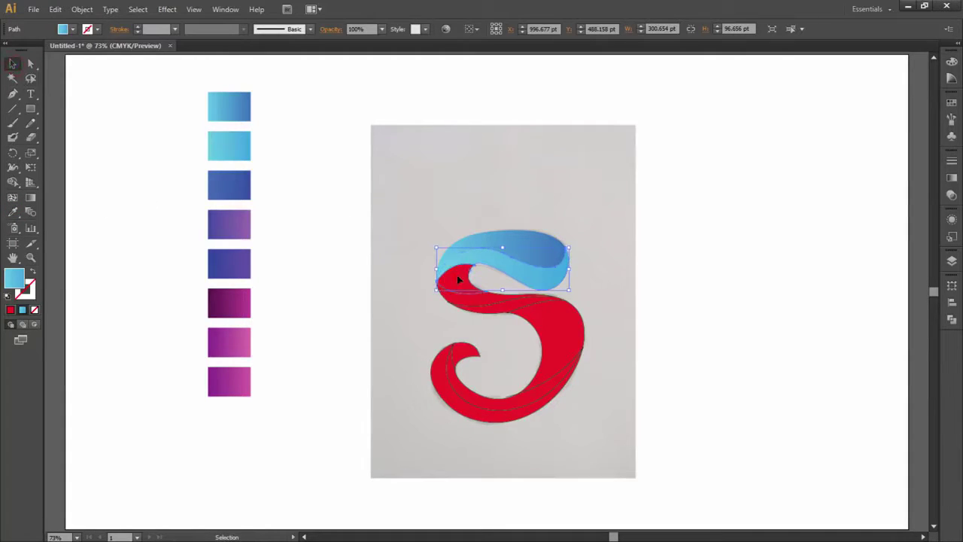
{"action": "left_click", "coordinate": [457, 279]}
{"action": "left_click", "coordinate": [15, 213]}
{"action": "left_click", "coordinate": [235, 185]}
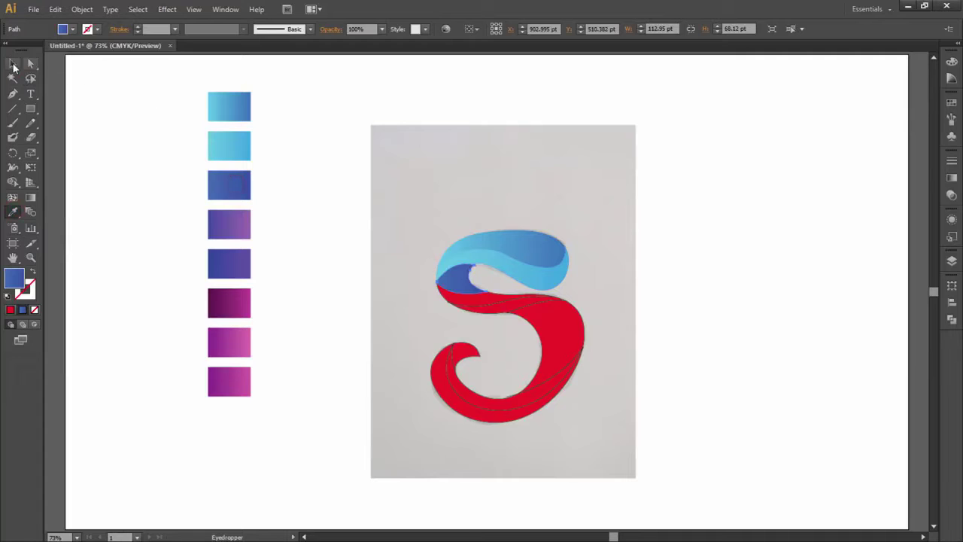
{"action": "left_click", "coordinate": [13, 65]}
{"action": "left_click", "coordinate": [499, 299]}
{"action": "left_click", "coordinate": [15, 213]}
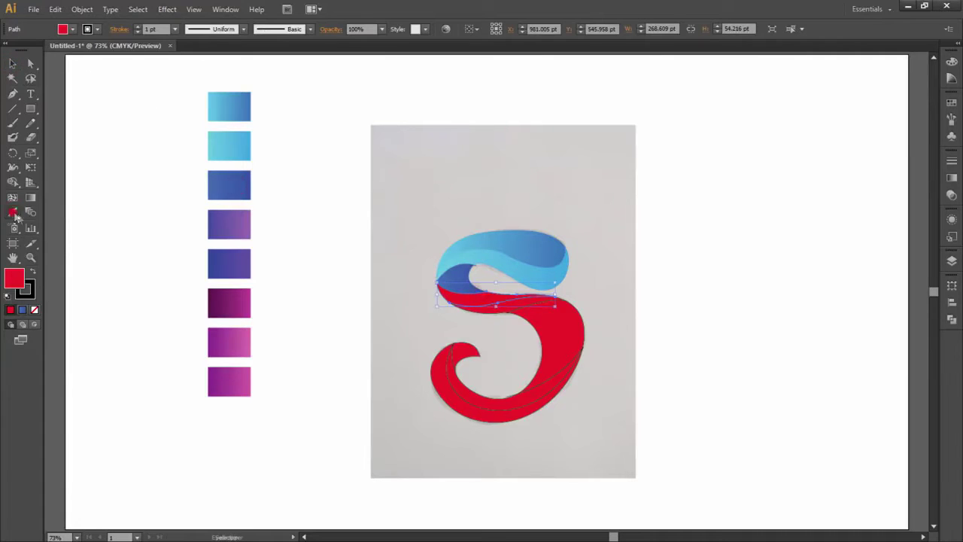
{"action": "left_click", "coordinate": [218, 228]}
Apply the dark-blue-to-purple gradient to the lower waist band and the dark plum-to-magenta gradient to the large right-hand bowl region.
{"action": "left_click", "coordinate": [14, 65]}
{"action": "left_click", "coordinate": [514, 307]}
{"action": "left_click", "coordinate": [15, 214]}
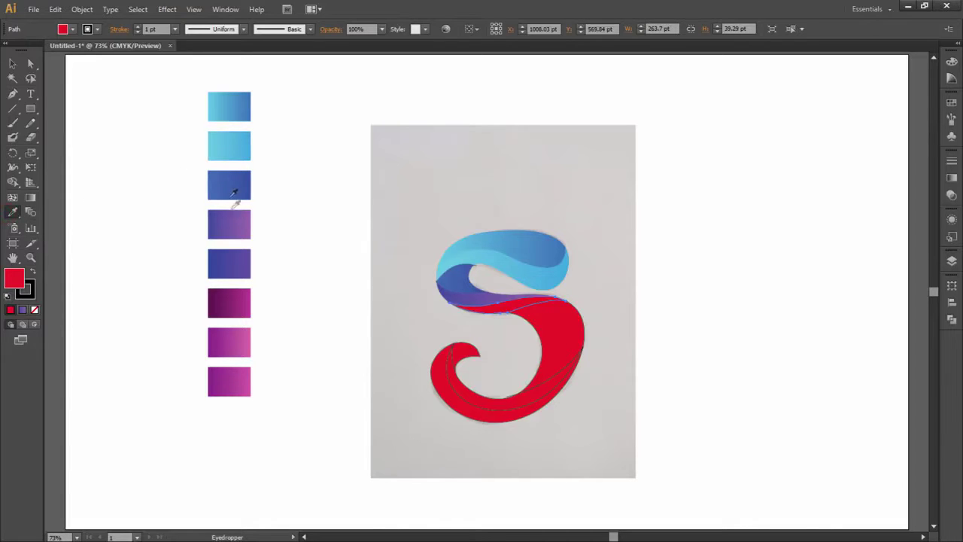
{"action": "left_click", "coordinate": [238, 260]}
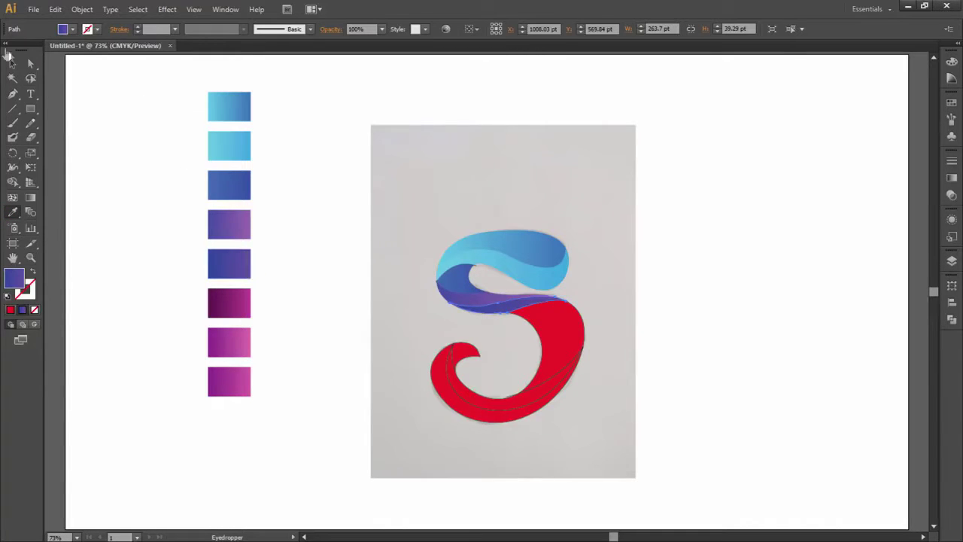
{"action": "left_click", "coordinate": [14, 64]}
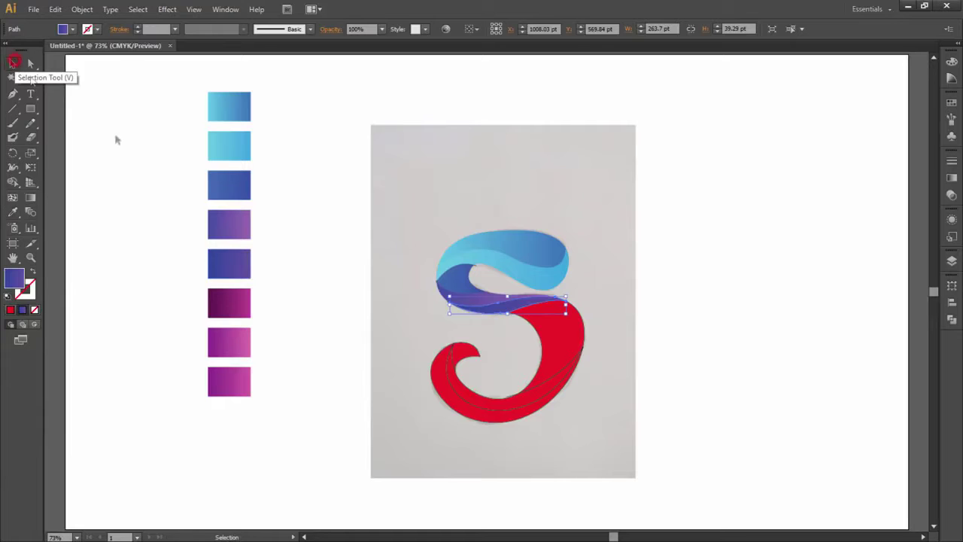
{"action": "left_click", "coordinate": [570, 344]}
{"action": "left_click", "coordinate": [14, 217]}
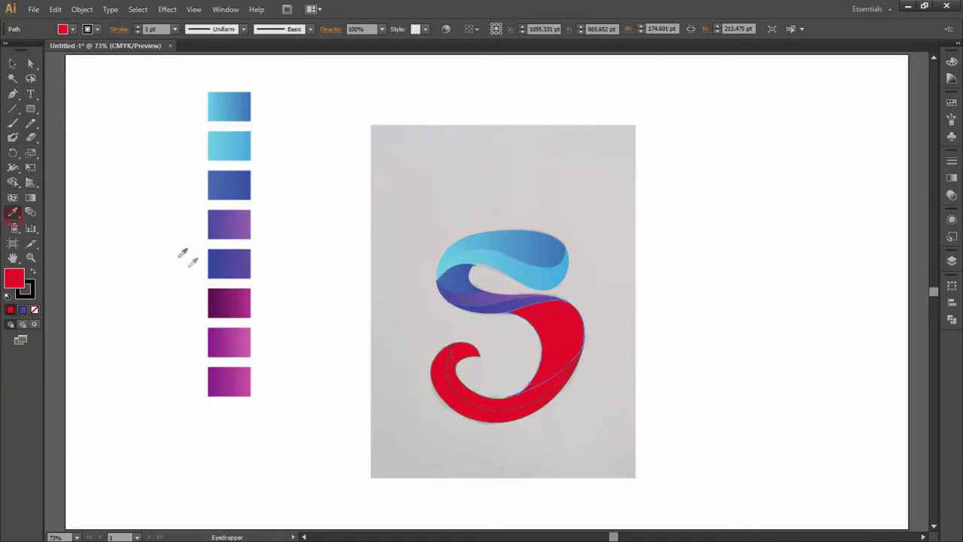
{"action": "left_click", "coordinate": [249, 299]}
Apply the seventh swatch's purple-to-pink gradient to the lower bowl's inner band and the last swatch's purple-to-magenta gradient to its outer band.
{"action": "left_click", "coordinate": [12, 64]}
{"action": "left_click", "coordinate": [504, 410]}
{"action": "left_click", "coordinate": [12, 211]}
{"action": "left_click", "coordinate": [226, 335]}
{"action": "left_click", "coordinate": [13, 64]}
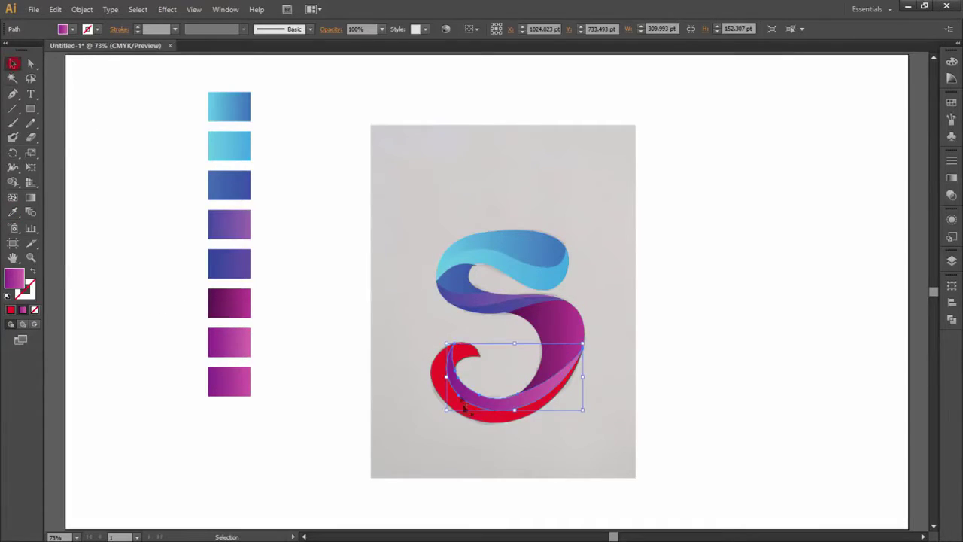
{"action": "left_click", "coordinate": [452, 402]}
{"action": "left_click", "coordinate": [13, 213]}
{"action": "left_click", "coordinate": [243, 385]}
{"action": "left_click", "coordinate": [12, 64]}
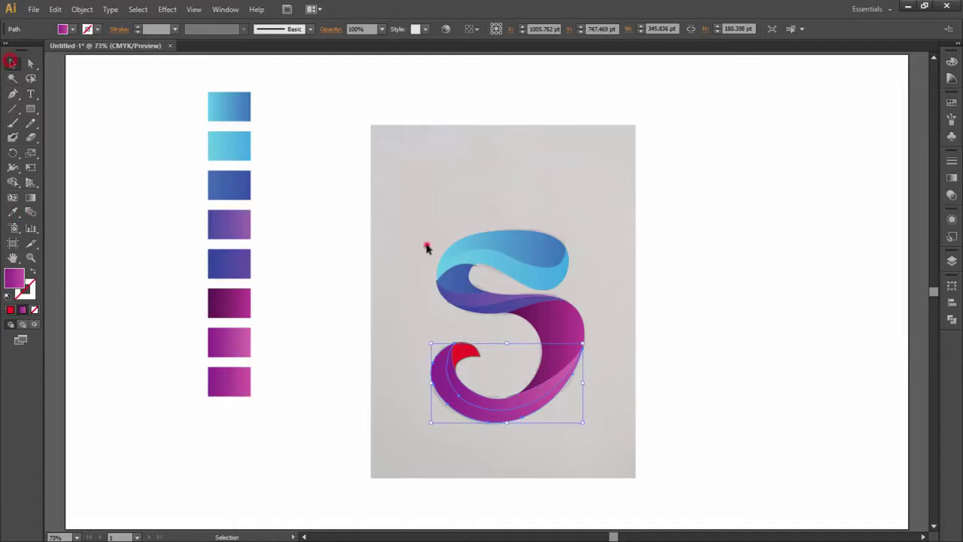
Fill the red curl tip at the S's lower end with the solid dark plum swatch.
{"action": "left_click", "coordinate": [427, 246]}
{"action": "left_click", "coordinate": [460, 358]}
{"action": "left_click", "coordinate": [74, 30]}
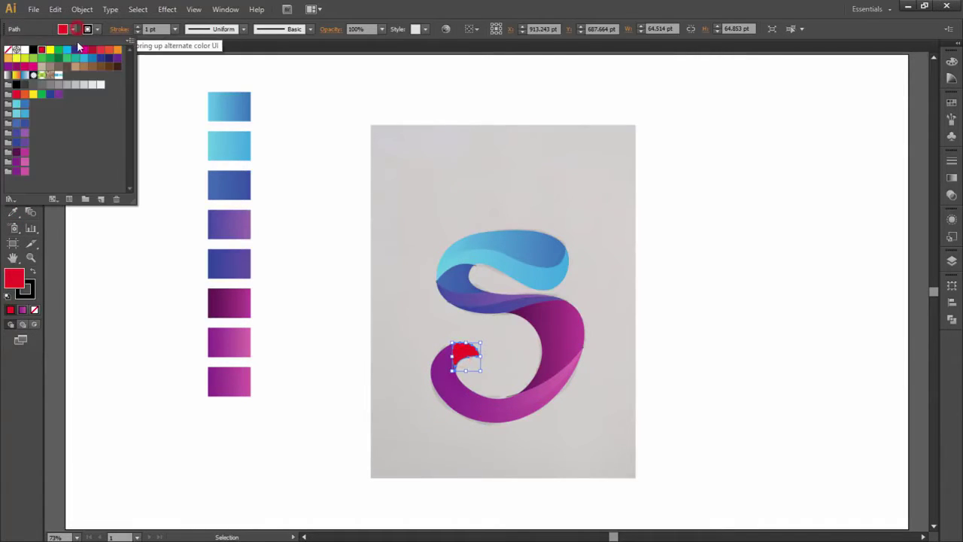
{"action": "left_click", "coordinate": [16, 152]}
{"action": "left_click", "coordinate": [472, 5]}
{"action": "left_click", "coordinate": [574, 136]}
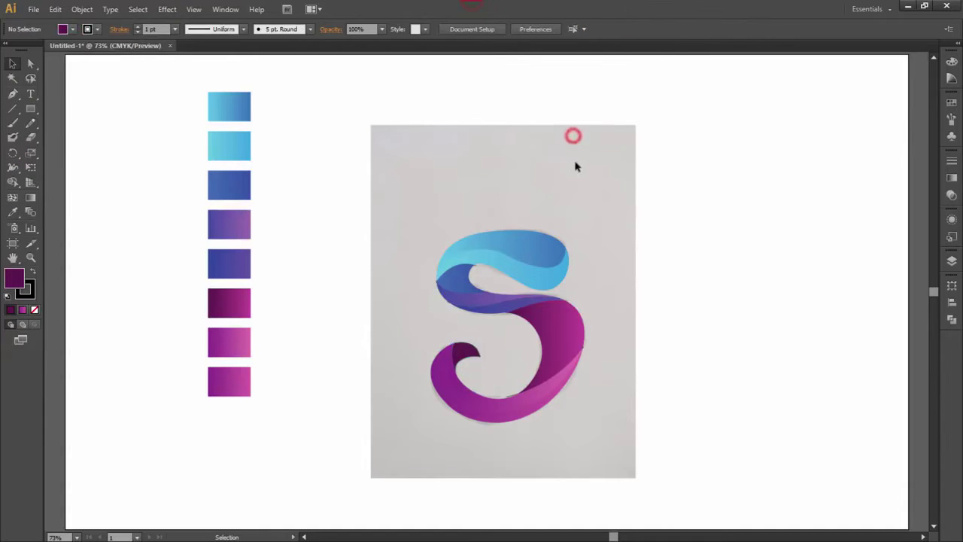
Delete the leftover black path stubs at both ends of the inner loop and at the waist's right end.
{"action": "left_click_drag", "start_coordinate": [406, 171], "coordinate": [707, 482]}
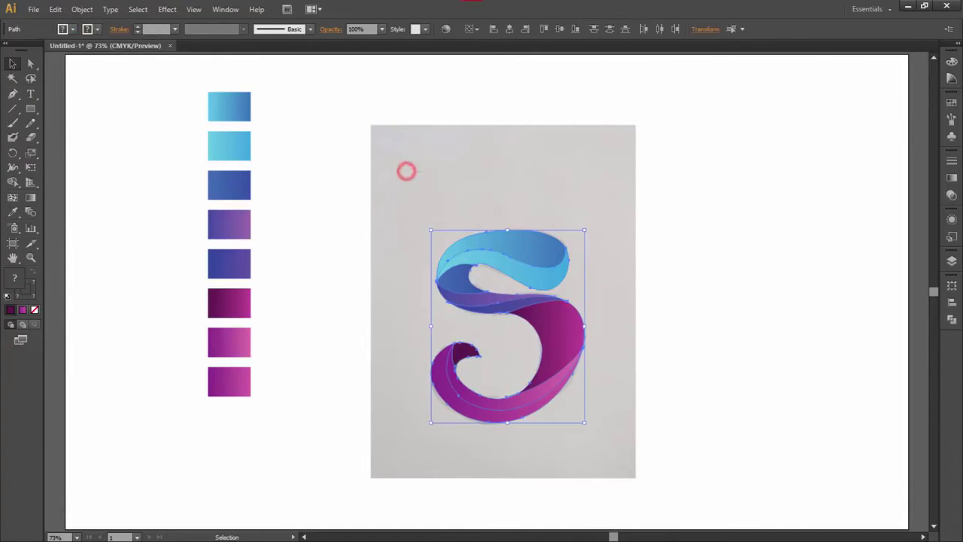
{"action": "left_click", "coordinate": [721, 246]}
{"action": "key", "text": "ctrl+plus"}
{"action": "key", "text": "ctrl+plus"}
{"action": "key", "text": "ctrl+plus"}
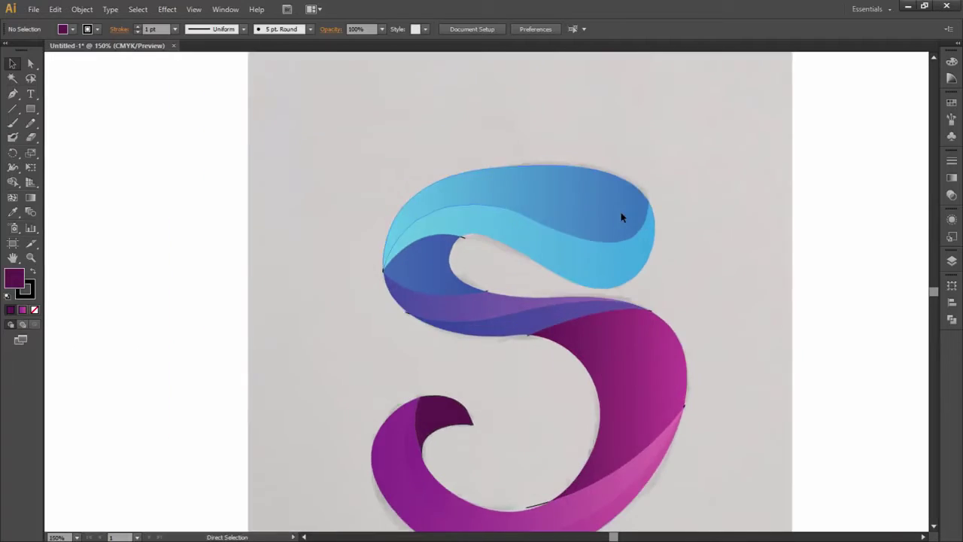
{"action": "left_click_drag", "start_coordinate": [650, 259], "coordinate": [618, 207]}
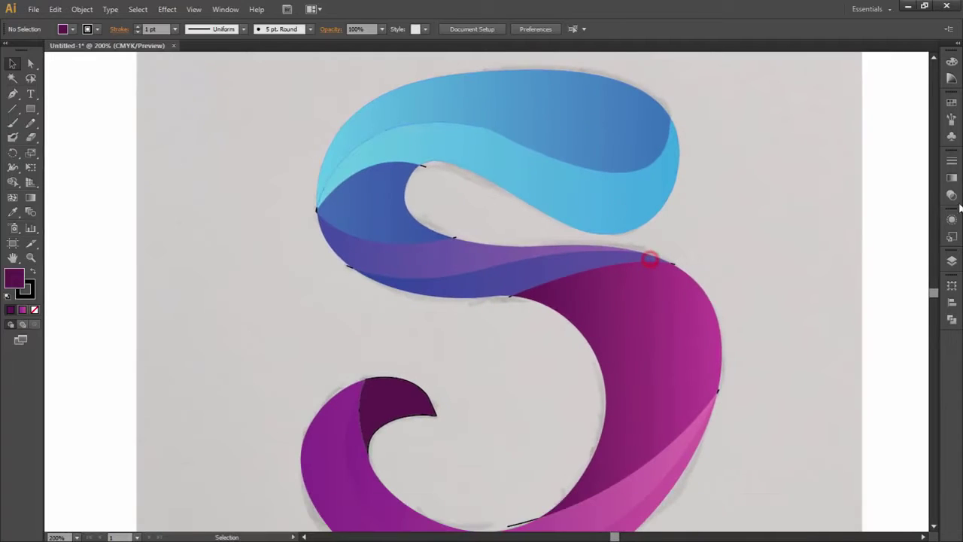
{"action": "left_click", "coordinate": [422, 167]}
{"action": "key", "text": "Delete"}
{"action": "left_click", "coordinate": [457, 238]}
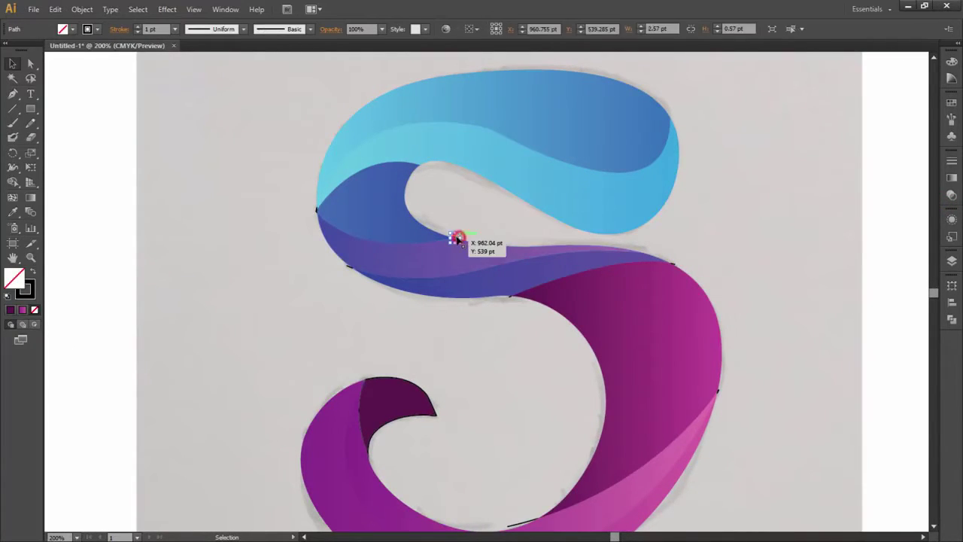
{"action": "key", "text": "Delete"}
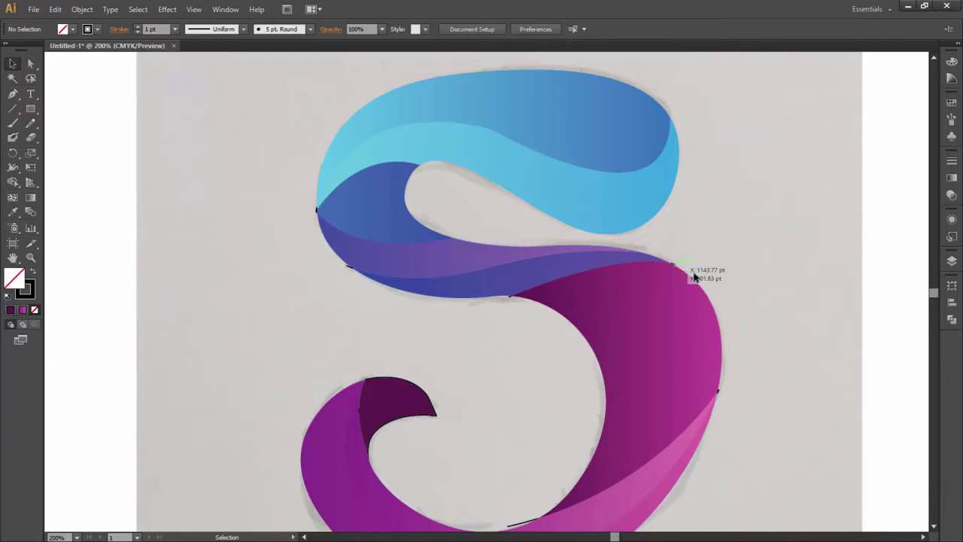
{"action": "left_click", "coordinate": [672, 263]}
{"action": "key", "text": "Delete"}
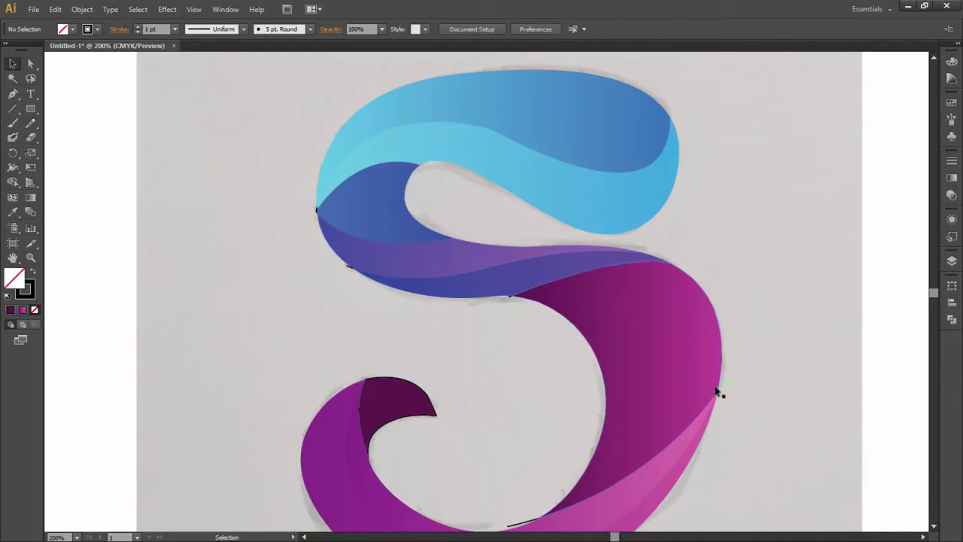
Delete the stray black segments at the bowl's right edge, along the waist's lower edge and at its left corner.
{"action": "left_click", "coordinate": [716, 390]}
{"action": "left_click", "coordinate": [755, 388]}
{"action": "left_click", "coordinate": [716, 392]}
{"action": "left_click", "coordinate": [722, 391]}
{"action": "scroll", "coordinate": [315, 211], "scroll_direction": "down", "scroll_amount": 1}
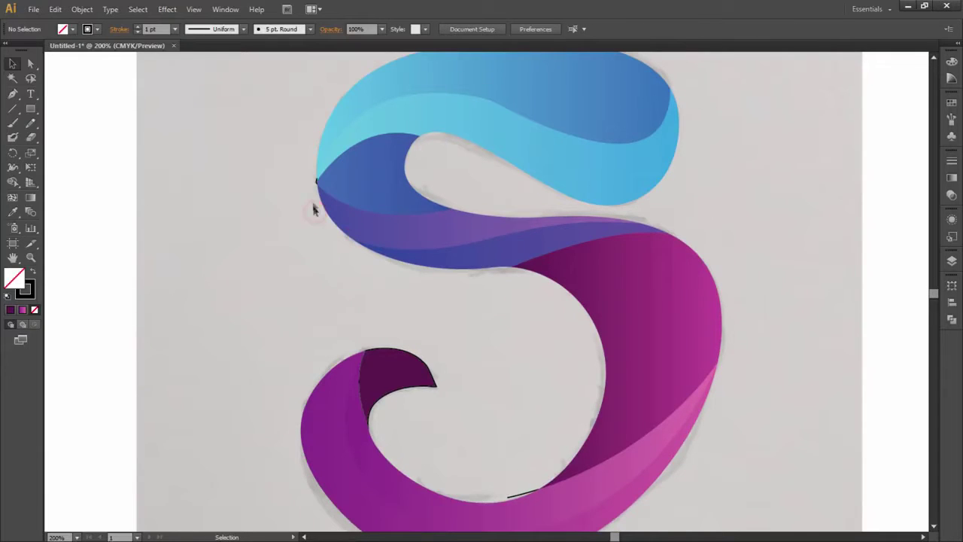
{"action": "scroll", "coordinate": [318, 223], "scroll_direction": "down", "scroll_amount": 3}
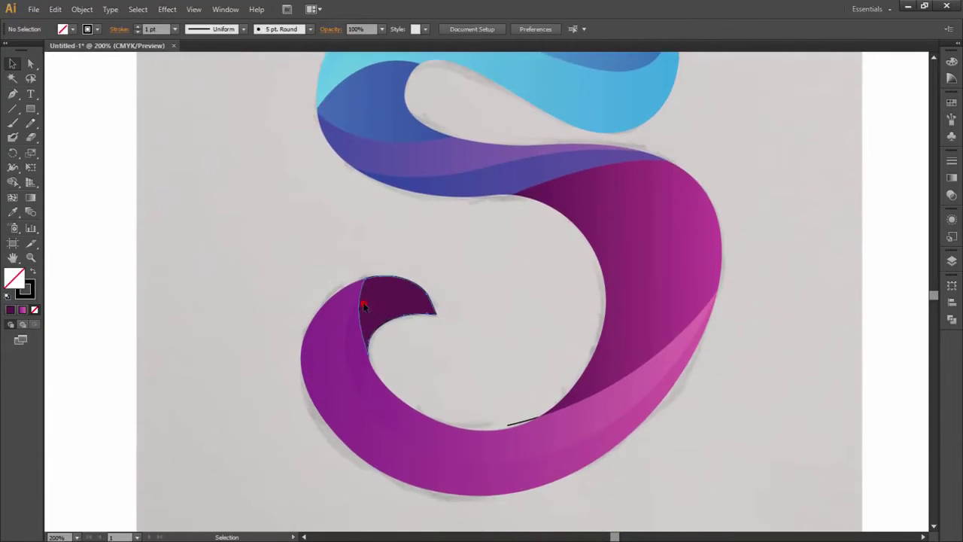
Remove the stroke from the dark plum curl tip and delete the stray line on the lower bowl's inner edge.
{"action": "left_click", "coordinate": [362, 301]}
{"action": "key", "text": "Delete"}
{"action": "key", "text": "ctrl+z"}
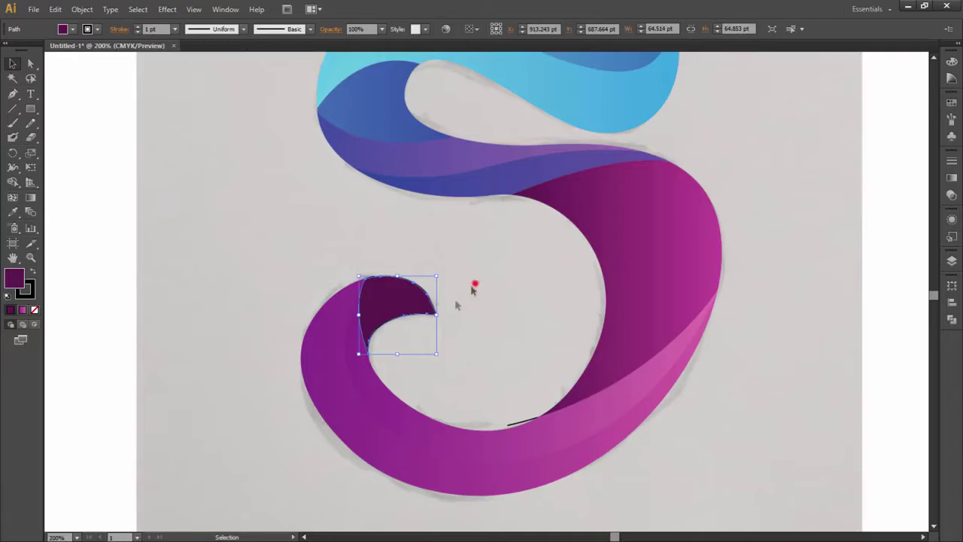
{"action": "left_click", "coordinate": [34, 309]}
{"action": "left_click", "coordinate": [101, 278]}
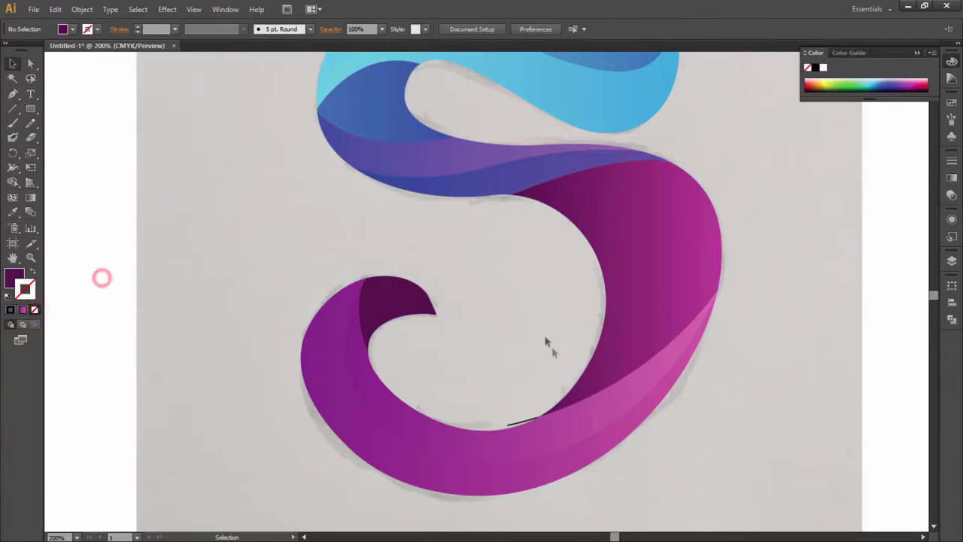
{"action": "left_click", "coordinate": [525, 421]}
{"action": "key", "text": "Delete"}
Unlock the sketch image behind the letter S and delete it.
{"action": "key", "text": "ctrl+alt+0"}
{"action": "left_click", "coordinate": [762, 348]}
{"action": "key", "text": "ctrl+alt+2"}
{"action": "left_click", "coordinate": [672, 233]}
{"action": "left_click", "coordinate": [607, 221]}
{"action": "key", "text": "Delete"}
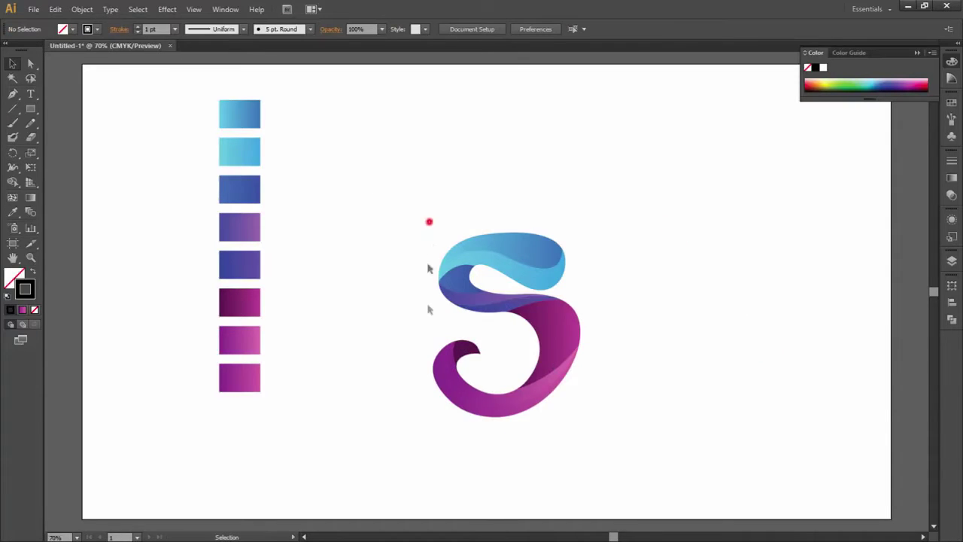
Select all shapes of the letter S, enlarge them together and reposition the letter near the artboard's centre.
{"action": "left_click_drag", "start_coordinate": [429, 222], "coordinate": [605, 441]}
{"action": "left_click", "coordinate": [578, 417], "text": "ctrl"}
{"action": "left_click", "coordinate": [631, 394]}
{"action": "left_click_drag", "start_coordinate": [413, 195], "coordinate": [665, 455]}
{"action": "left_click_drag", "start_coordinate": [587, 424], "coordinate": [671, 472]}
{"action": "left_click_drag", "start_coordinate": [592, 361], "coordinate": [585, 316]}
{"action": "left_click", "coordinate": [683, 289]}
{"action": "scroll", "coordinate": [683, 290], "scroll_direction": "up", "scroll_amount": 1}
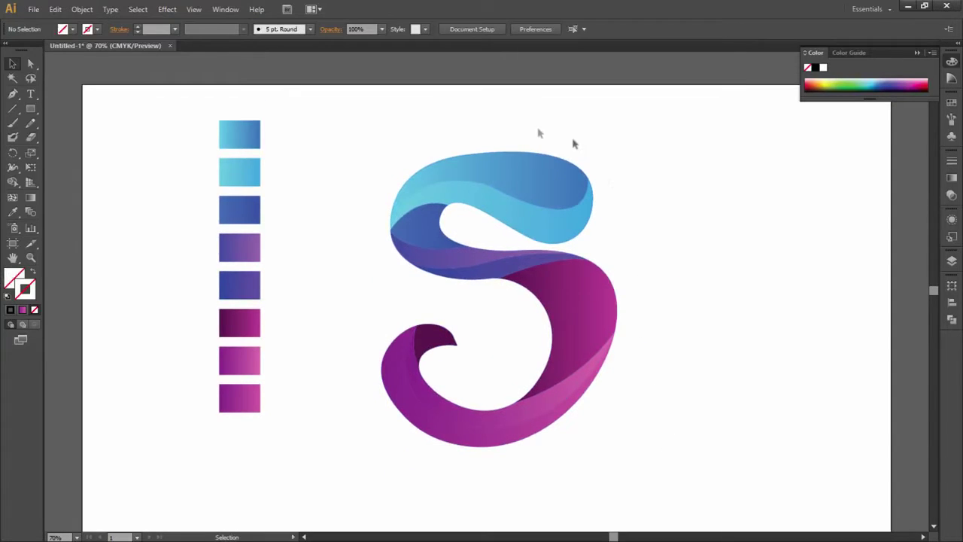
Redraw the top band's linear gradient with the Gradient tool, running diagonally from its upper left to well beyond its lower right edge.
{"action": "left_click", "coordinate": [529, 169]}
{"action": "key", "text": "g"}
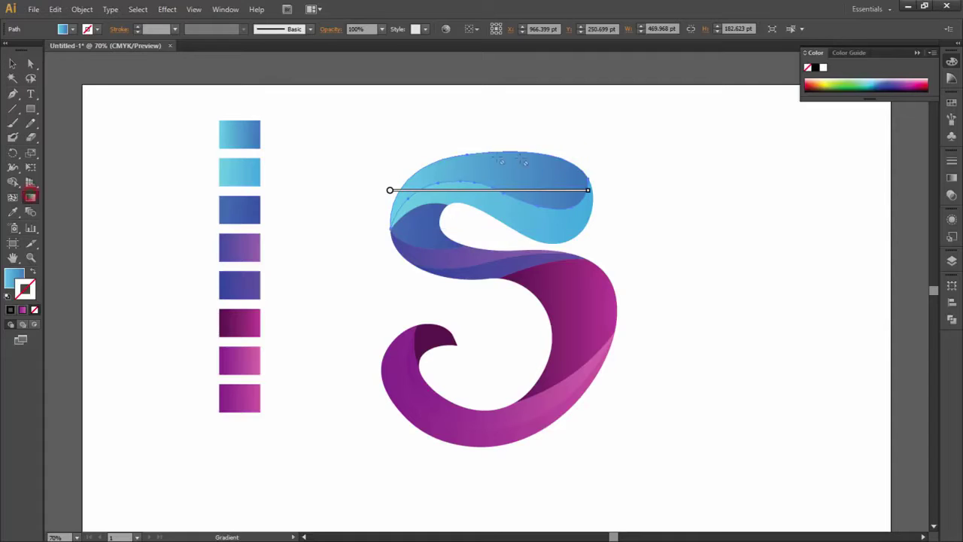
{"action": "key", "text": "k"}
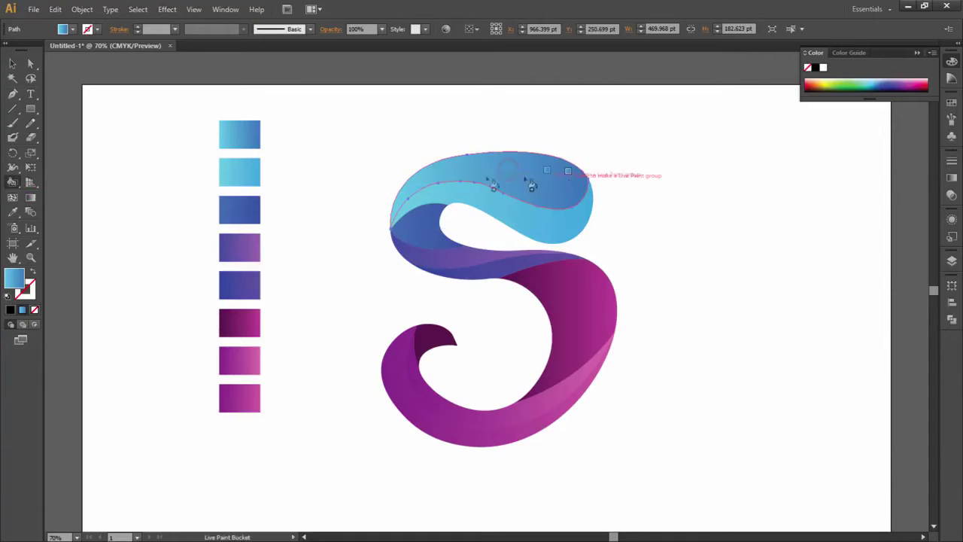
{"action": "key", "text": "g"}
{"action": "left_click", "coordinate": [9, 63]}
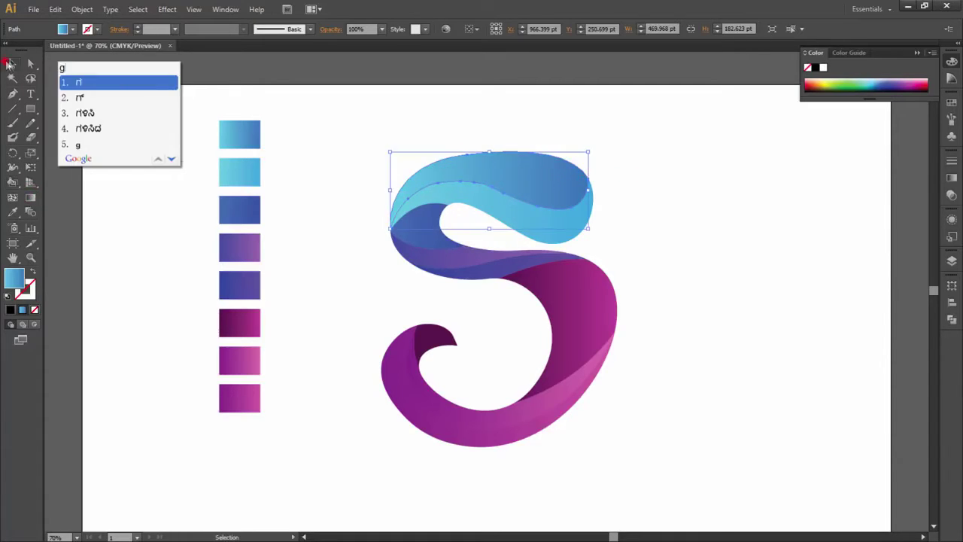
{"action": "left_click", "coordinate": [167, 80]}
{"action": "left_click", "coordinate": [30, 199]}
{"action": "left_click_drag", "start_coordinate": [399, 145], "coordinate": [520, 186]}
{"action": "left_click_drag", "start_coordinate": [388, 130], "coordinate": [673, 220]}
{"action": "left_click_drag", "start_coordinate": [500, 199], "coordinate": [538, 204]}
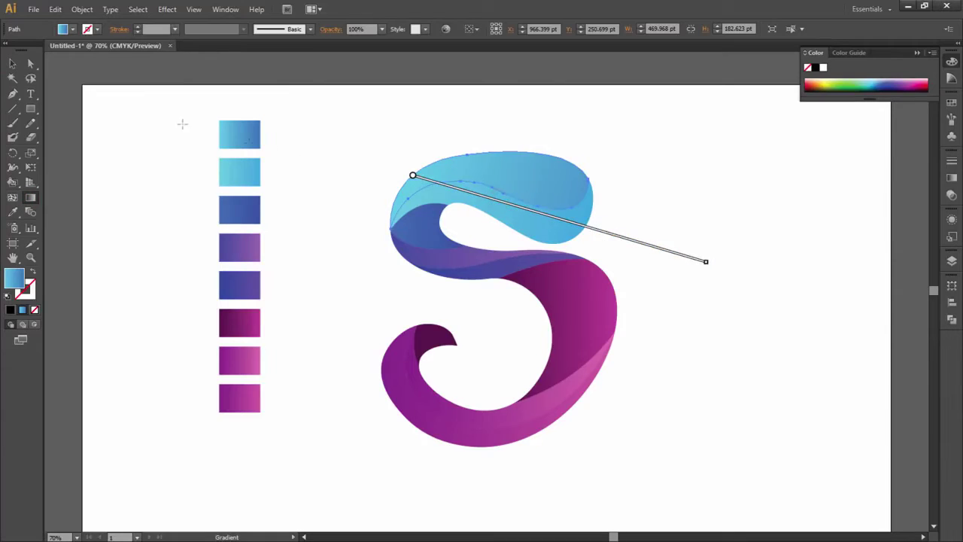
Select the light-blue band below the top band and change its gradient type to Radial.
{"action": "left_click", "coordinate": [17, 68]}
{"action": "left_click", "coordinate": [532, 174]}
{"action": "left_click", "coordinate": [514, 214]}
{"action": "left_click", "coordinate": [30, 198]}
{"action": "mouse_move", "coordinate": [376, 236]}
{"action": "left_mouse_down"}
{"action": "mouse_move", "coordinate": [602, 207]}
{"action": "mouse_move", "coordinate": [599, 198]}
{"action": "left_mouse_up"}
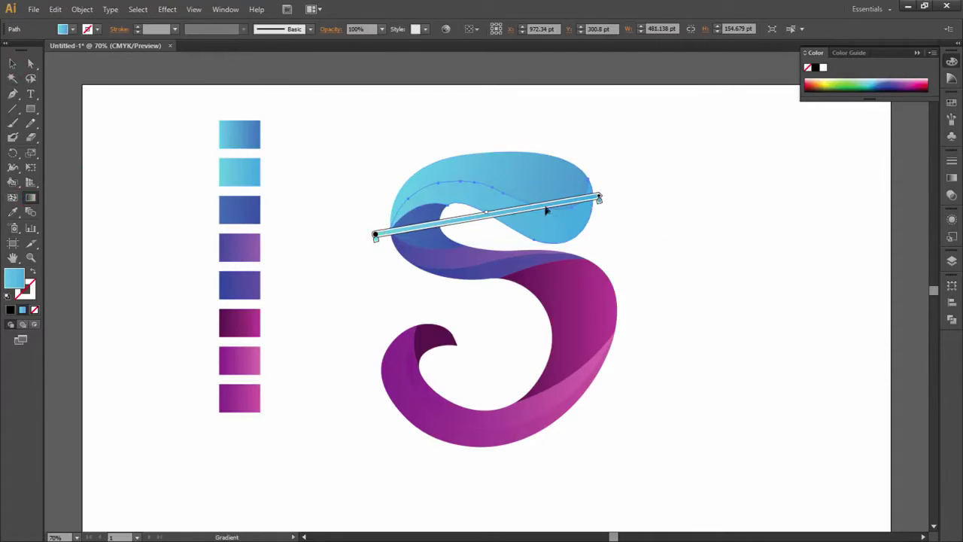
{"action": "left_click_drag", "start_coordinate": [357, 217], "coordinate": [625, 208]}
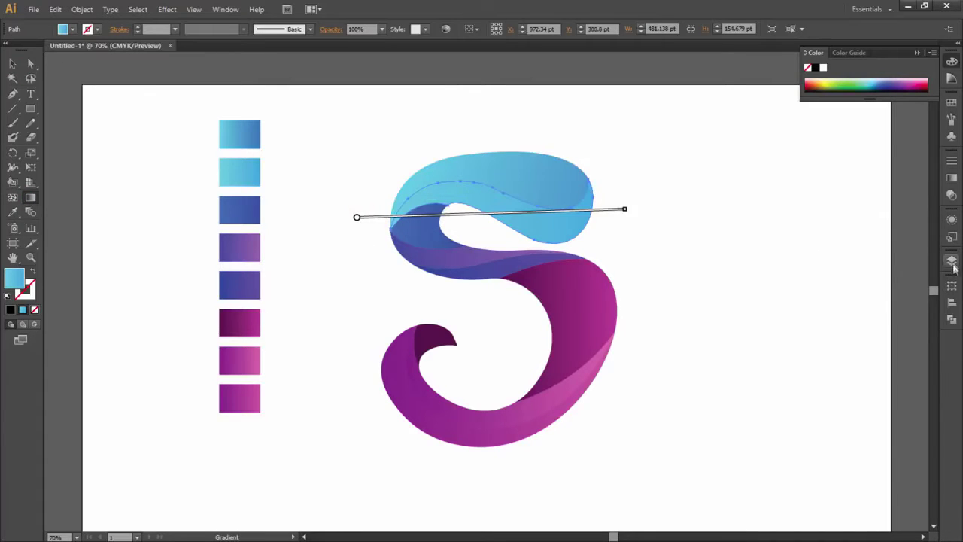
{"action": "left_click", "coordinate": [952, 195]}
{"action": "left_click", "coordinate": [885, 166]}
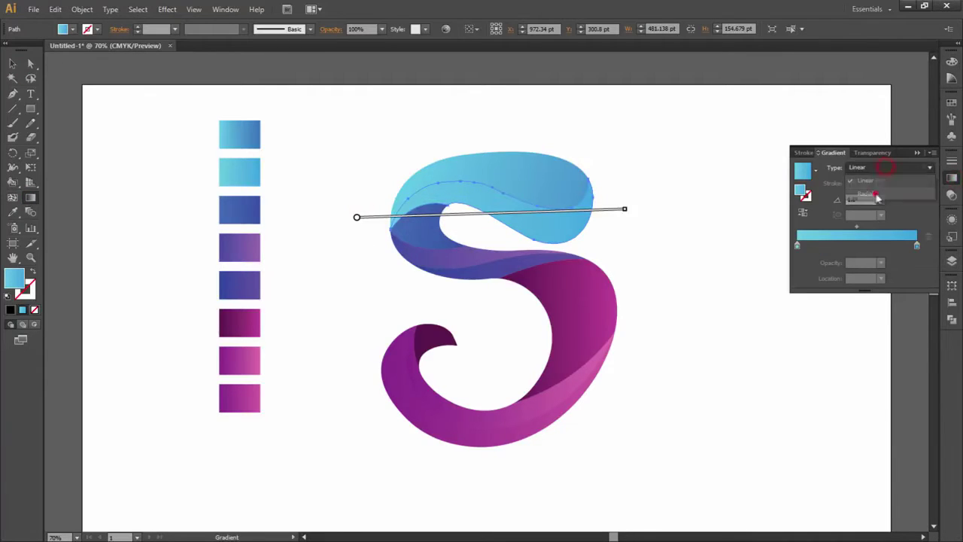
{"action": "left_click", "coordinate": [873, 196]}
Reverse the light-blue band's radial gradient, centre it in the band's rounded right end and shrink its radius.
{"action": "mouse_move", "coordinate": [365, 228]}
{"action": "left_mouse_down"}
{"action": "mouse_move", "coordinate": [532, 206]}
{"action": "mouse_move", "coordinate": [526, 213]}
{"action": "left_mouse_up"}
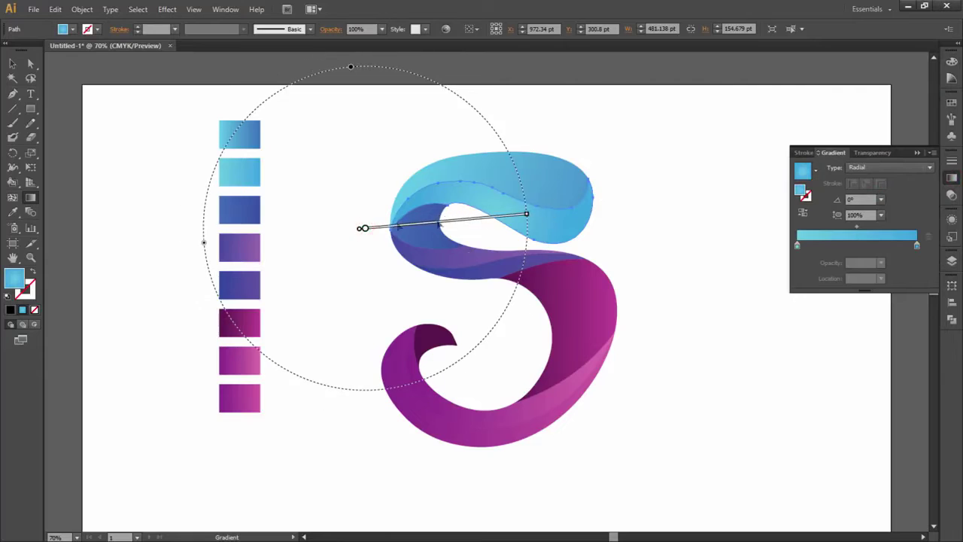
{"action": "mouse_move", "coordinate": [371, 228]}
{"action": "left_mouse_down"}
{"action": "mouse_move", "coordinate": [533, 224]}
{"action": "mouse_move", "coordinate": [512, 222]}
{"action": "left_mouse_up"}
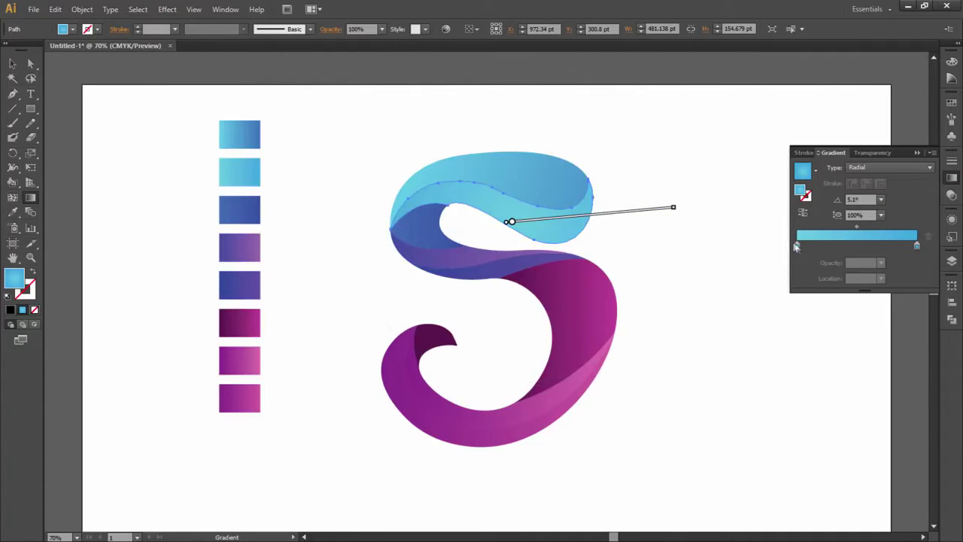
{"action": "left_click_drag", "start_coordinate": [510, 222], "coordinate": [568, 219]}
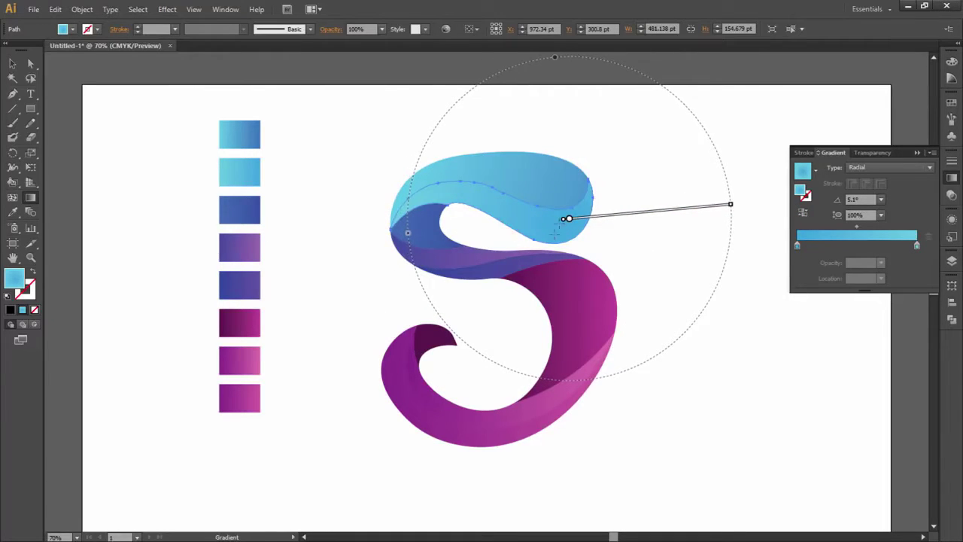
{"action": "left_click_drag", "start_coordinate": [730, 205], "coordinate": [667, 213]}
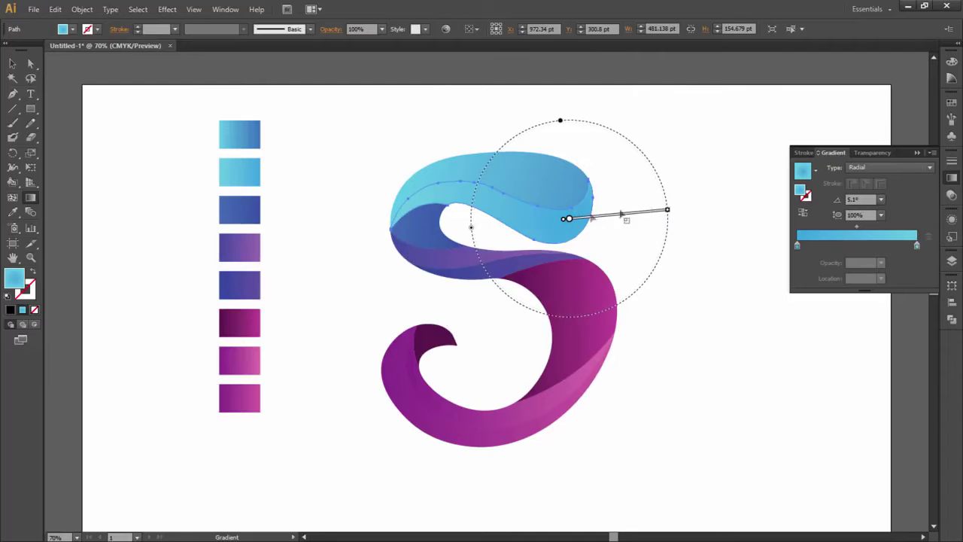
{"action": "left_click_drag", "start_coordinate": [569, 221], "coordinate": [555, 218]}
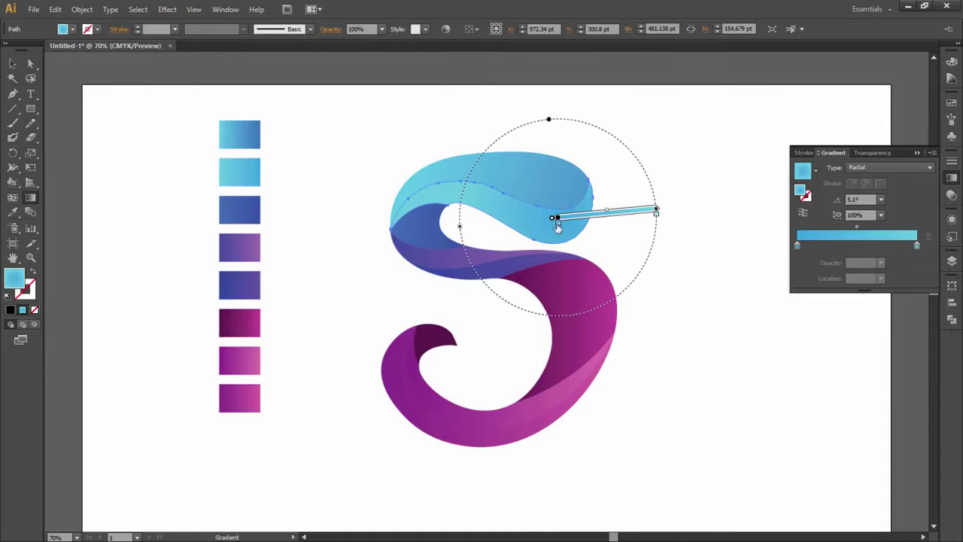
{"action": "left_click_drag", "start_coordinate": [656, 211], "coordinate": [636, 215]}
{"action": "left_click_drag", "start_coordinate": [557, 217], "coordinate": [539, 218]}
{"action": "key", "text": "v"}
{"action": "left_click", "coordinate": [297, 67]}
Stretch the light-blue band's radial gradient into an ellipse with a 130.2% aspect ratio.
{"action": "left_click", "coordinate": [531, 225]}
{"action": "left_click", "coordinate": [30, 197]}
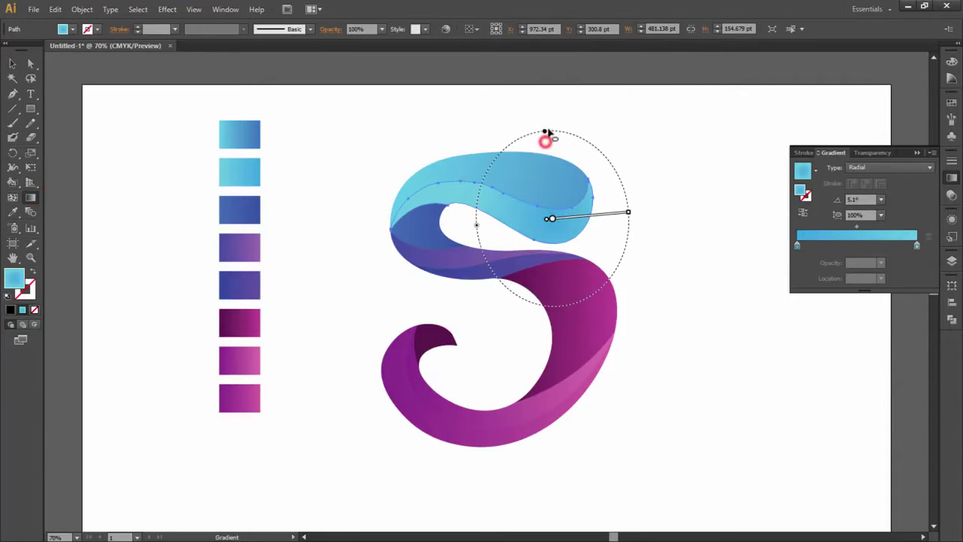
{"action": "left_click", "coordinate": [12, 64]}
{"action": "left_click", "coordinate": [295, 86]}
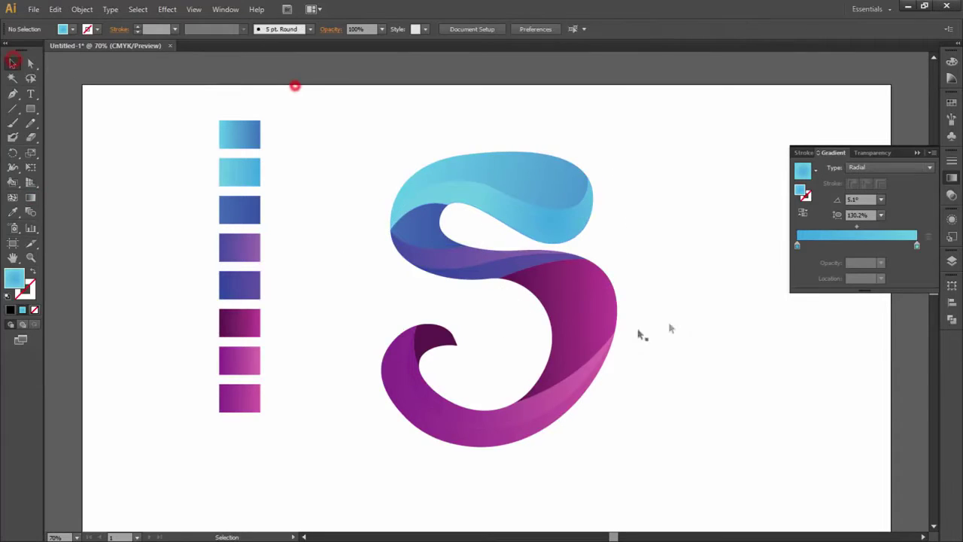
Select the blue region beside the inner loop and change its gradient type to Radial.
{"action": "left_click", "coordinate": [418, 237]}
{"action": "left_click", "coordinate": [368, 241]}
{"action": "left_click", "coordinate": [425, 229]}
{"action": "left_click", "coordinate": [30, 197]}
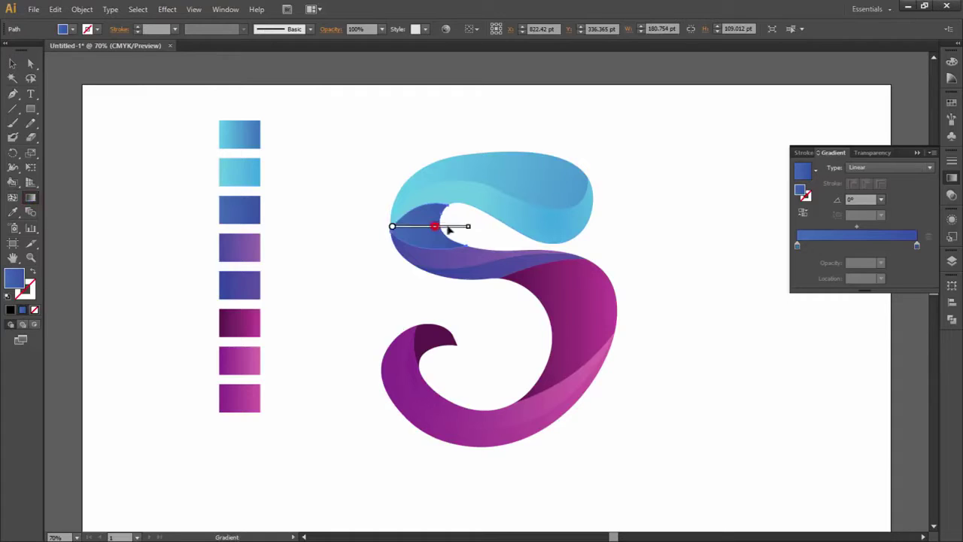
{"action": "left_click_drag", "start_coordinate": [385, 258], "coordinate": [446, 223]}
{"action": "left_click", "coordinate": [877, 172]}
{"action": "left_click", "coordinate": [876, 197]}
Start the blue region's radial gradient at its left corner and extend it past the inner loop at about 11.5°.
{"action": "mouse_move", "coordinate": [363, 245]}
{"action": "left_mouse_down"}
{"action": "mouse_move", "coordinate": [450, 228]}
{"action": "mouse_move", "coordinate": [376, 245]}
{"action": "mouse_move", "coordinate": [386, 238]}
{"action": "left_mouse_up"}
{"action": "mouse_move", "coordinate": [475, 220]}
{"action": "left_mouse_down"}
{"action": "mouse_move", "coordinate": [453, 224]}
{"action": "mouse_move", "coordinate": [519, 214]}
{"action": "left_mouse_up"}
{"action": "left_click", "coordinate": [325, 226]}
{"action": "key", "text": "ctrl+z"}
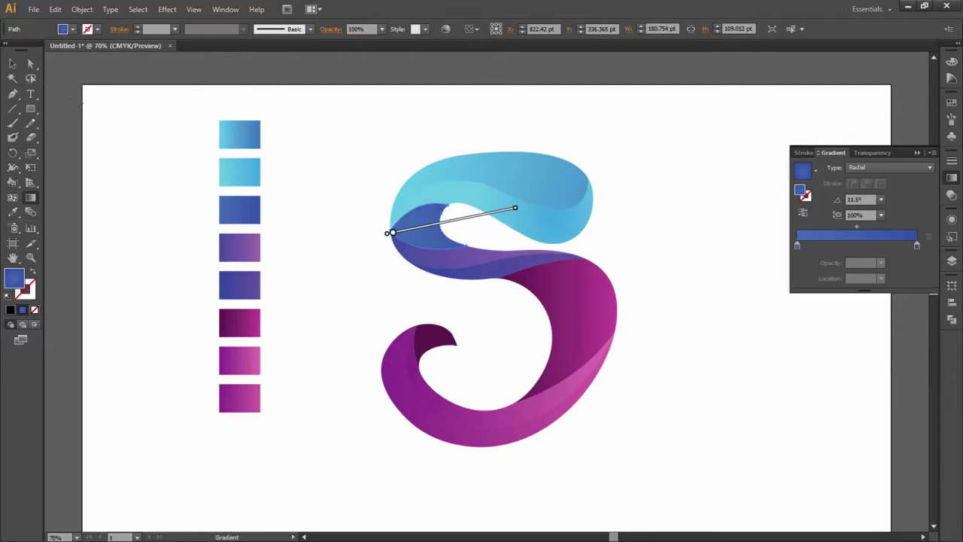
{"action": "left_click", "coordinate": [318, 79]}
Redraw the upper waist band's blue-to-light-purple linear gradient with the Gradient tool, sloping down to the right at about -16.7°.
{"action": "left_click", "coordinate": [508, 271]}
{"action": "left_click", "coordinate": [636, 213]}
{"action": "key", "text": "ctrl+equal"}
{"action": "key", "text": "ctrl+equal"}
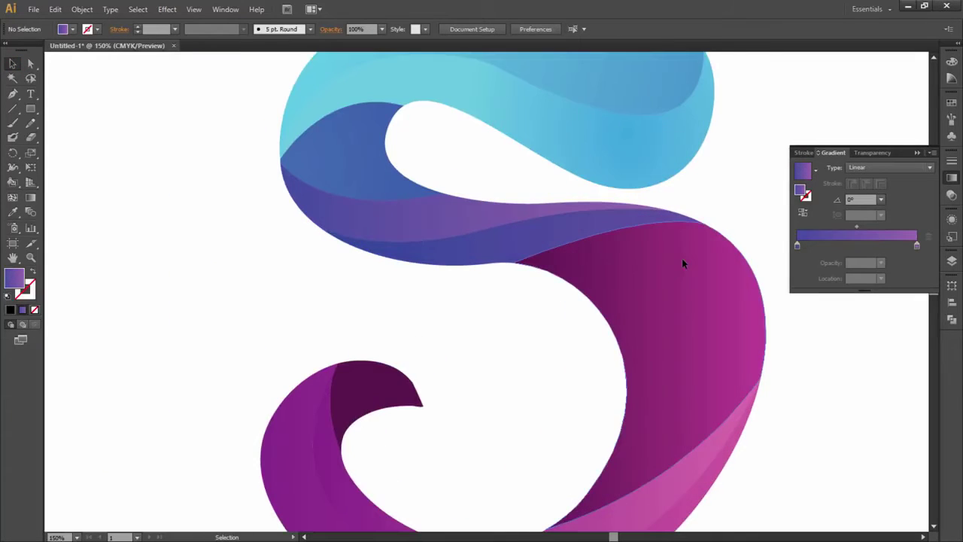
{"action": "left_click", "coordinate": [394, 217]}
{"action": "key", "text": "ctrl+0"}
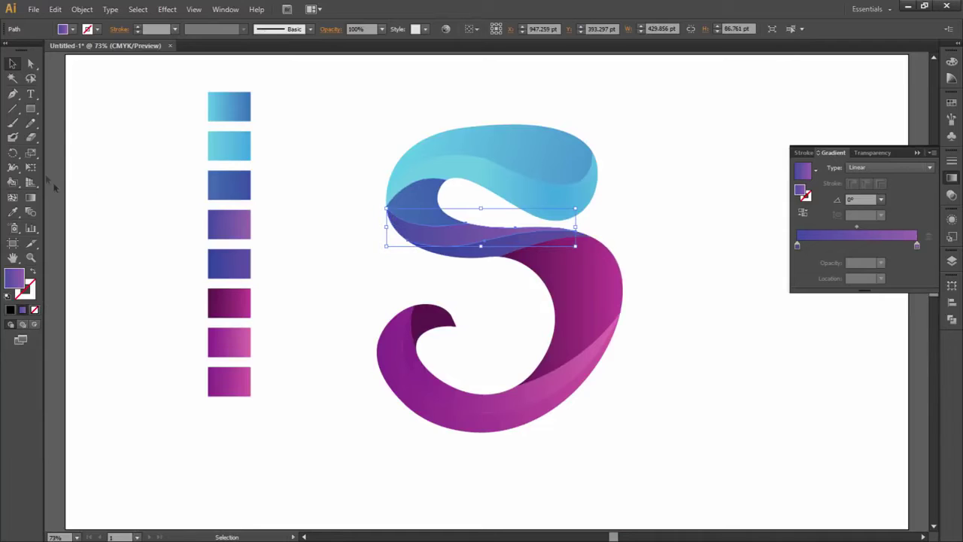
{"action": "left_click", "coordinate": [736, 230]}
{"action": "left_click", "coordinate": [455, 232]}
{"action": "left_click", "coordinate": [32, 197]}
{"action": "left_click_drag", "start_coordinate": [549, 251], "coordinate": [548, 250]}
{"action": "mouse_move", "coordinate": [401, 208]}
{"action": "left_mouse_down"}
{"action": "mouse_move", "coordinate": [374, 201]}
{"action": "mouse_move", "coordinate": [391, 206]}
{"action": "left_mouse_up"}
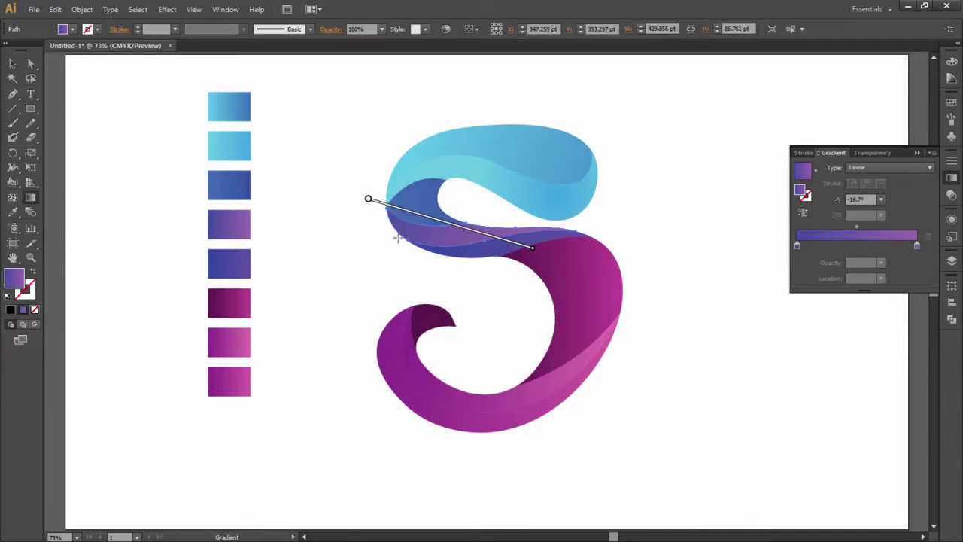
{"action": "key", "text": "v"}
Select the lower waist band and redraw its blue-to-purple linear gradient along the band with the Gradient tool.
{"action": "left_click", "coordinate": [511, 253]}
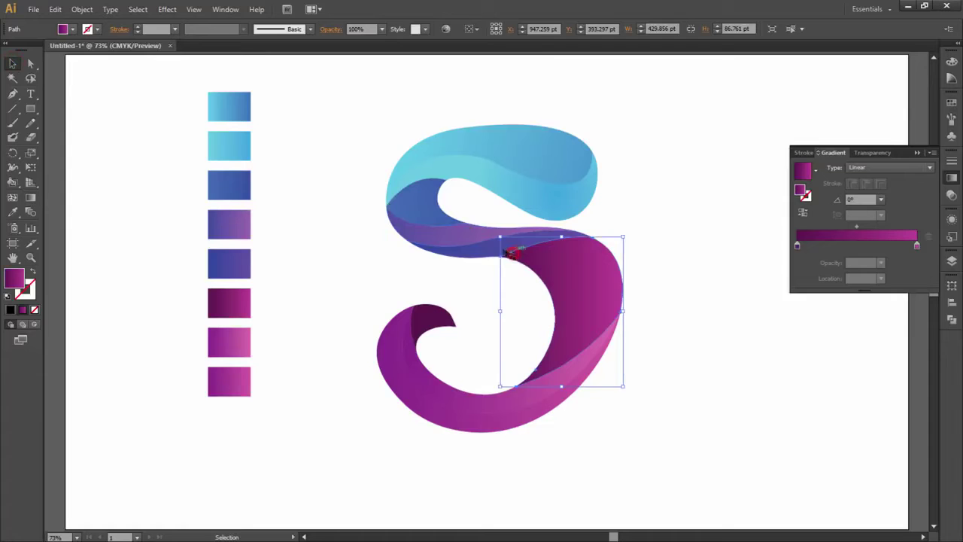
{"action": "left_click", "coordinate": [485, 256]}
{"action": "key", "text": "g"}
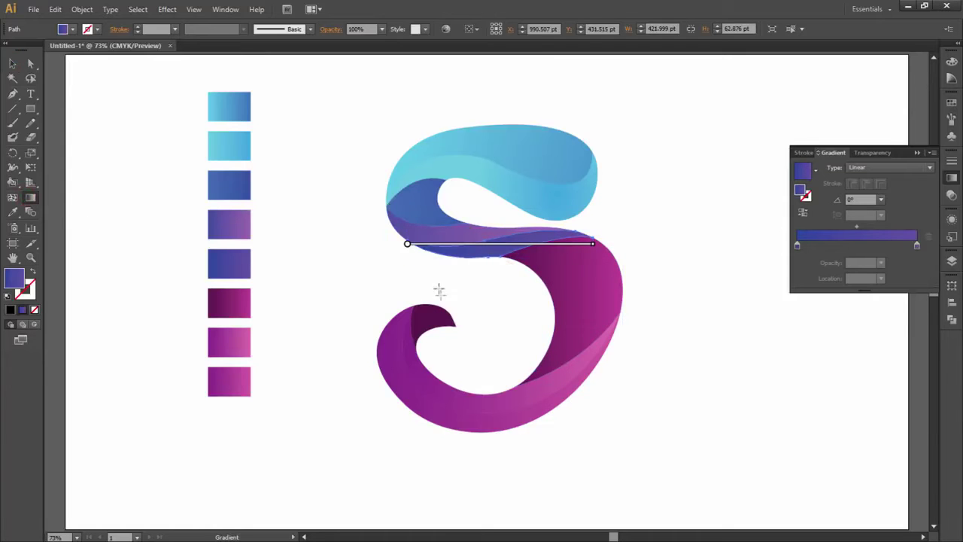
{"action": "left_click_drag", "start_coordinate": [359, 241], "coordinate": [599, 248]}
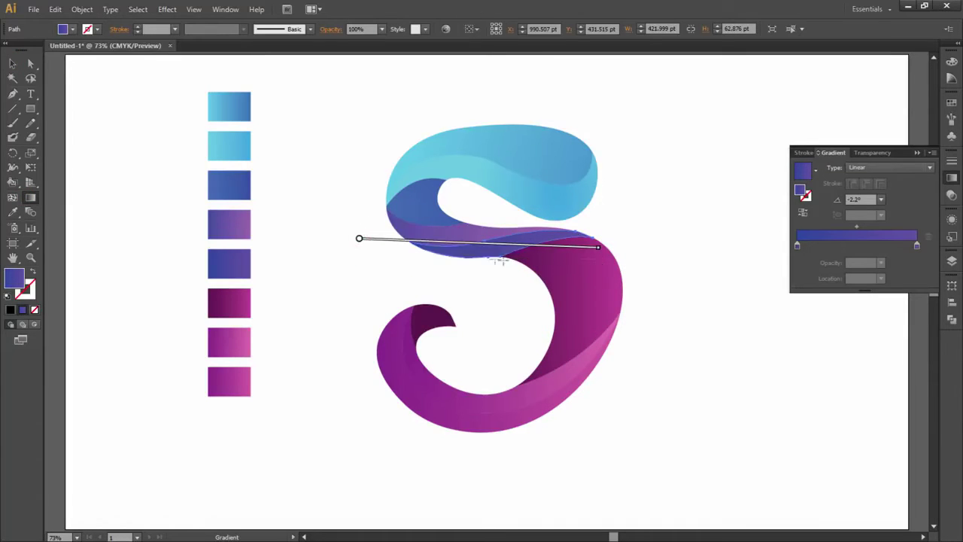
{"action": "left_click", "coordinate": [438, 254]}
{"action": "left_click_drag", "start_coordinate": [481, 245], "coordinate": [497, 258]}
{"action": "mouse_move", "coordinate": [613, 253]}
{"action": "left_mouse_down"}
{"action": "mouse_move", "coordinate": [497, 258]}
{"action": "mouse_move", "coordinate": [492, 250]}
{"action": "left_mouse_up"}
Change the lower waist band's gradient type to Radial, shift its centre toward the band's left end, and deselect.
{"action": "left_click", "coordinate": [878, 168]}
{"action": "left_click", "coordinate": [875, 194]}
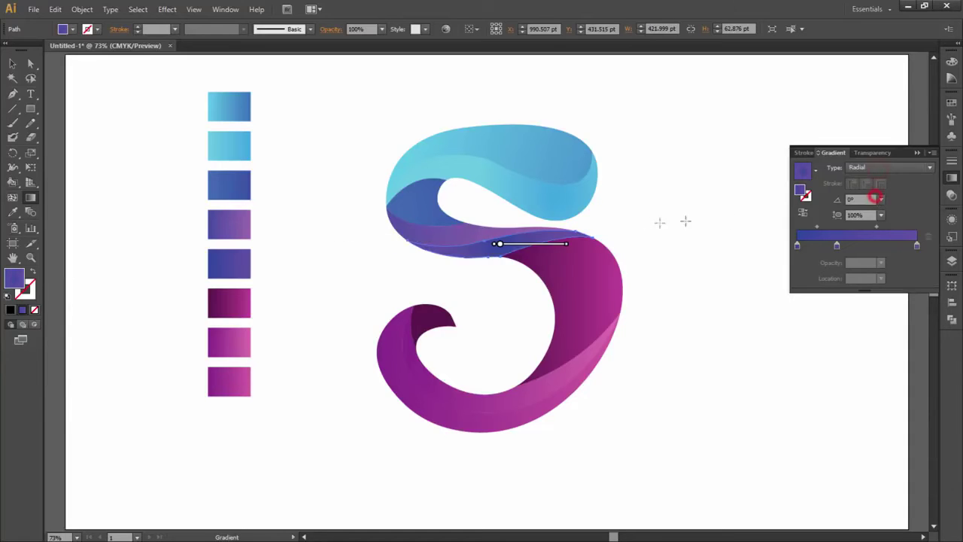
{"action": "left_click_drag", "start_coordinate": [497, 245], "coordinate": [427, 251]}
{"action": "left_click", "coordinate": [12, 64]}
{"action": "left_click", "coordinate": [700, 162]}
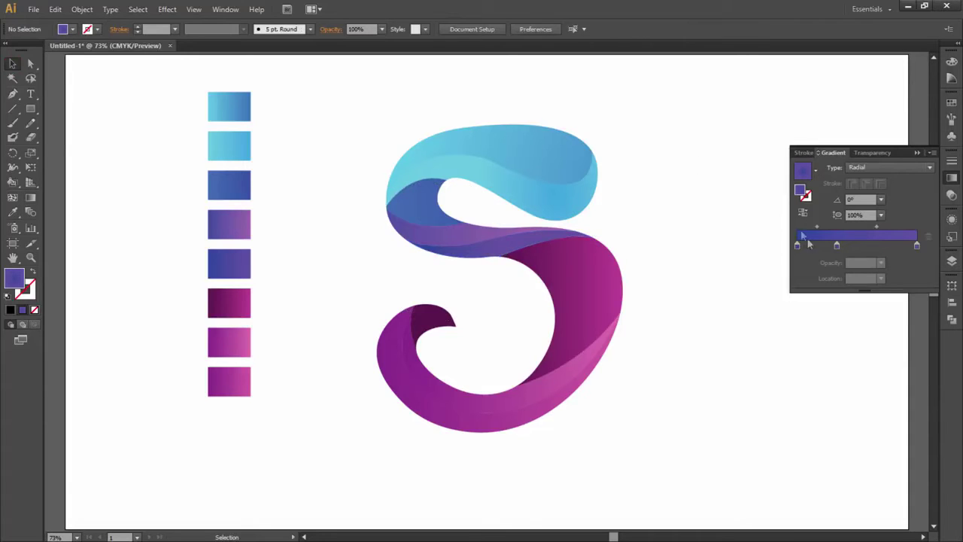
Select the large dark-magenta band on the right of the S and change its gradient type to Radial.
{"action": "scroll", "coordinate": [677, 256], "scroll_direction": "down", "scroll_amount": 2}
{"action": "left_click", "coordinate": [587, 254]}
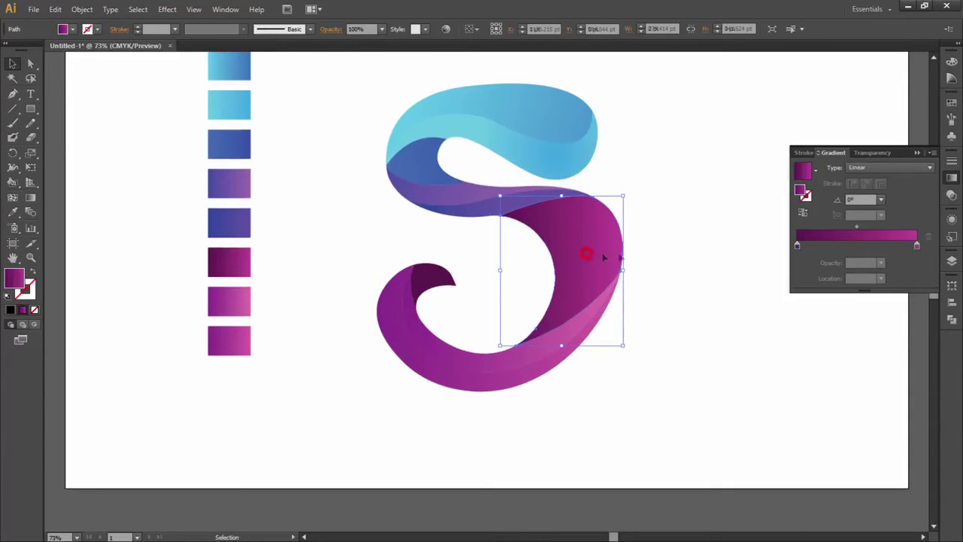
{"action": "scroll", "coordinate": [660, 249], "scroll_direction": "down", "scroll_amount": 3}
{"action": "left_click", "coordinate": [30, 197]}
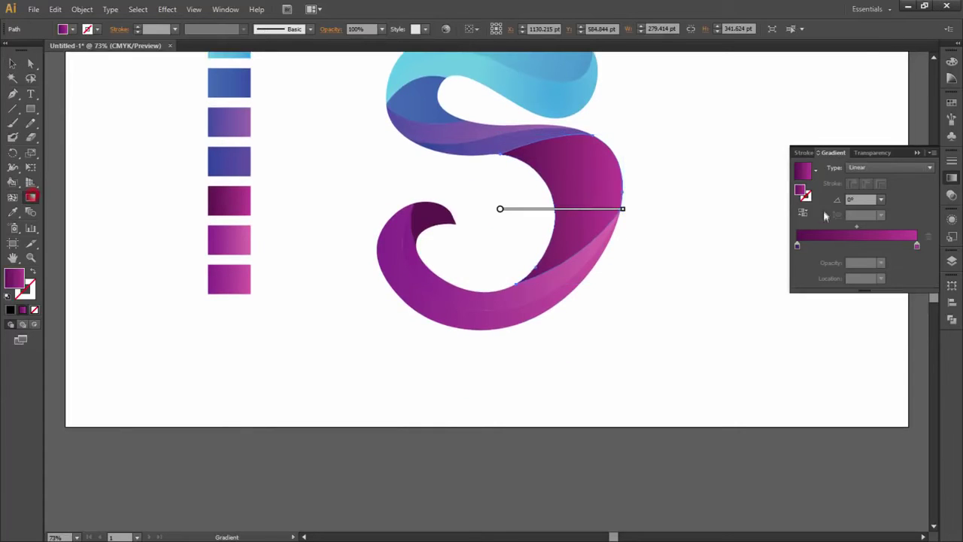
{"action": "left_click", "coordinate": [888, 167]}
{"action": "left_click", "coordinate": [890, 194]}
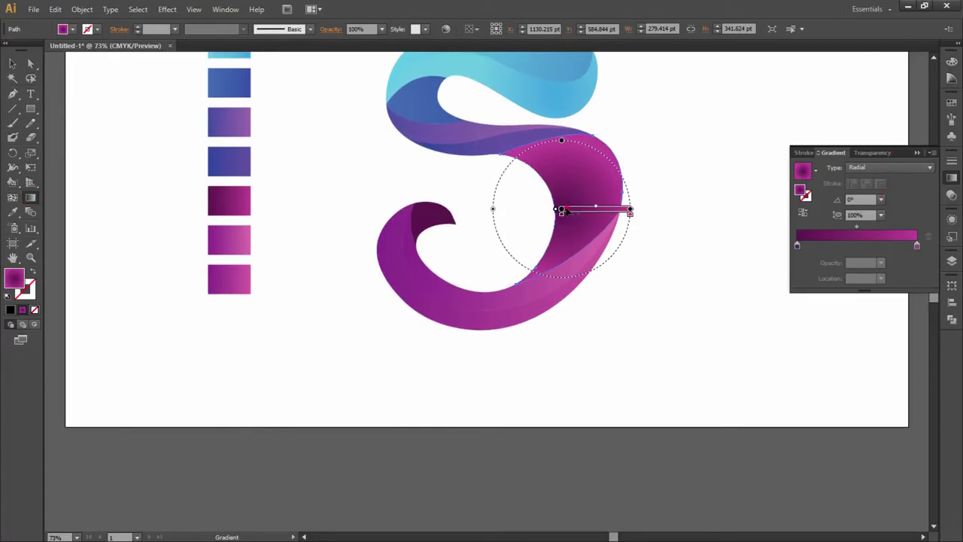
Move the magenta band's radial gradient centre to its upper inner edge and extend the radius just past the outer edge.
{"action": "left_click_drag", "start_coordinate": [566, 208], "coordinate": [529, 162]}
{"action": "mouse_move", "coordinate": [599, 163]}
{"action": "left_mouse_down"}
{"action": "mouse_move", "coordinate": [679, 164]}
{"action": "mouse_move", "coordinate": [633, 164]}
{"action": "left_mouse_up"}
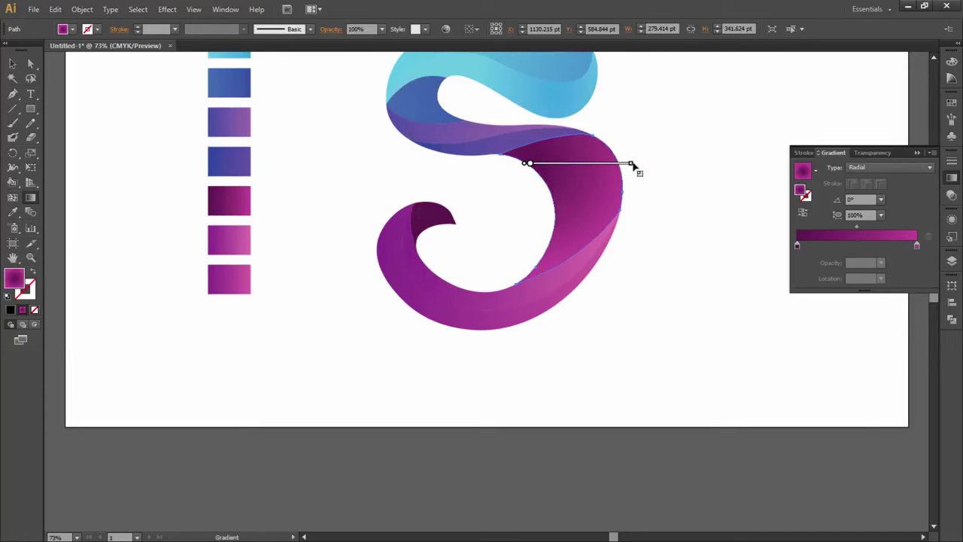
{"action": "left_click", "coordinate": [669, 161]}
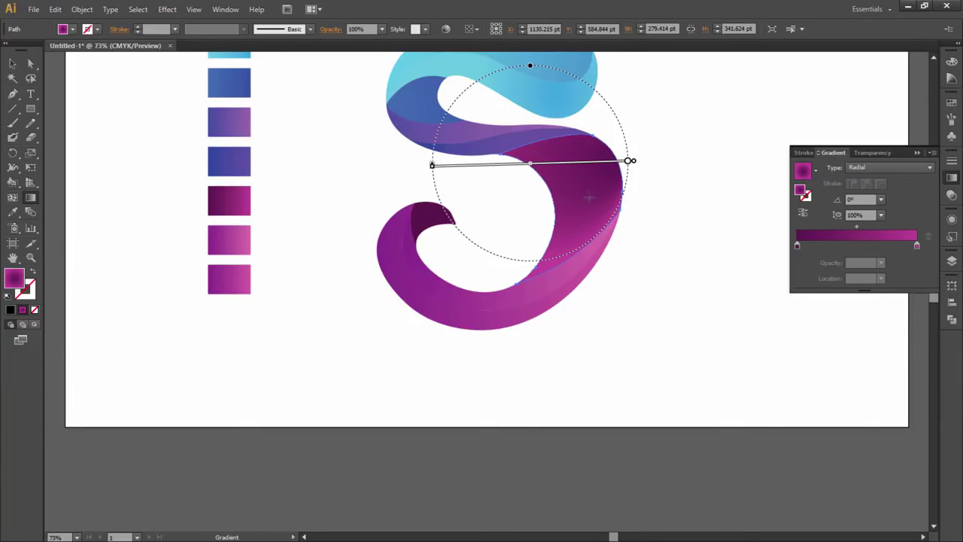
{"action": "key", "text": "ctrl+z"}
{"action": "key", "text": "v"}
{"action": "left_click", "coordinate": [229, 122]}
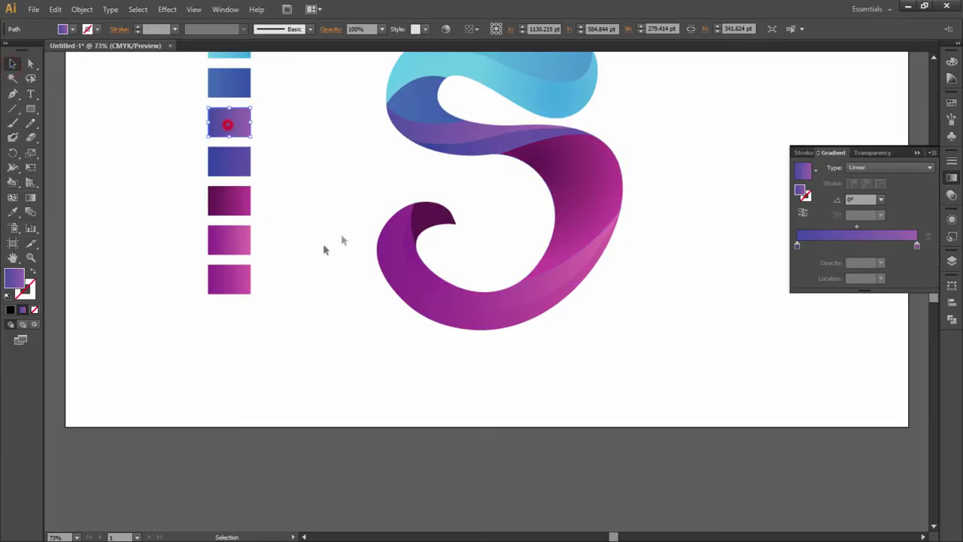
Select the inner pink band of the lower curve and redraw its linear gradient at about -3°.
{"action": "left_click", "coordinate": [418, 263]}
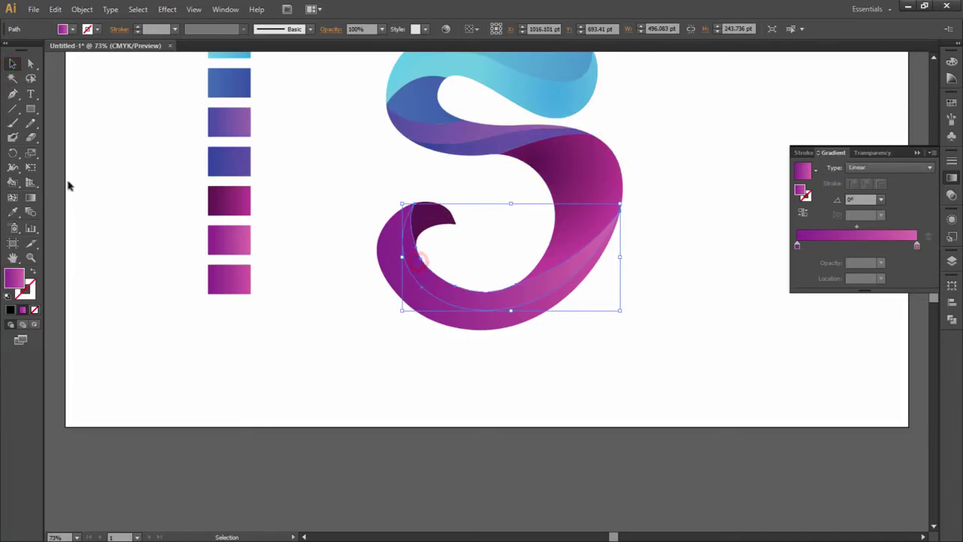
{"action": "left_click", "coordinate": [30, 197]}
{"action": "left_click_drag", "start_coordinate": [405, 192], "coordinate": [647, 314]}
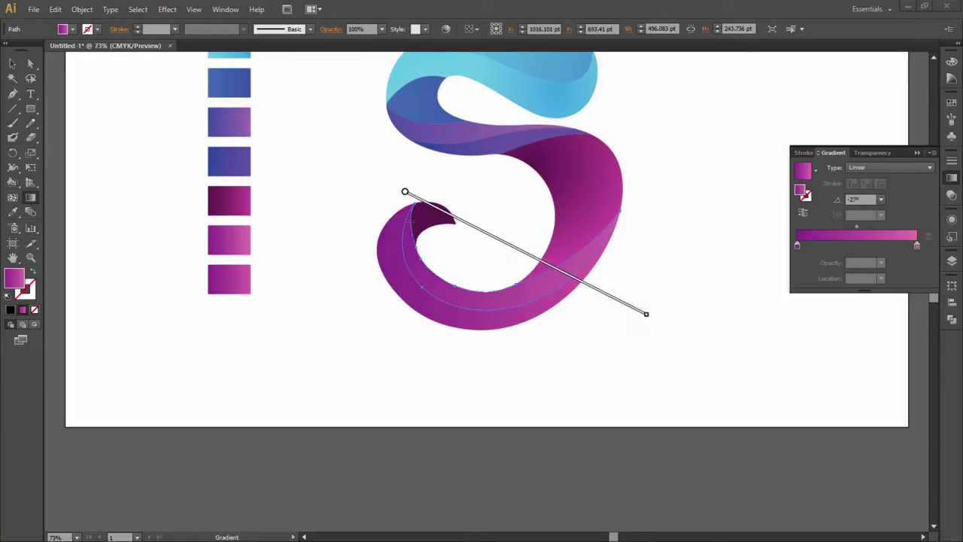
{"action": "mouse_move", "coordinate": [491, 238]}
{"action": "left_mouse_down"}
{"action": "mouse_move", "coordinate": [468, 243]}
{"action": "mouse_move", "coordinate": [471, 227]}
{"action": "left_mouse_up"}
{"action": "left_click_drag", "start_coordinate": [392, 248], "coordinate": [585, 262]}
{"action": "left_click_drag", "start_coordinate": [413, 253], "coordinate": [391, 253]}
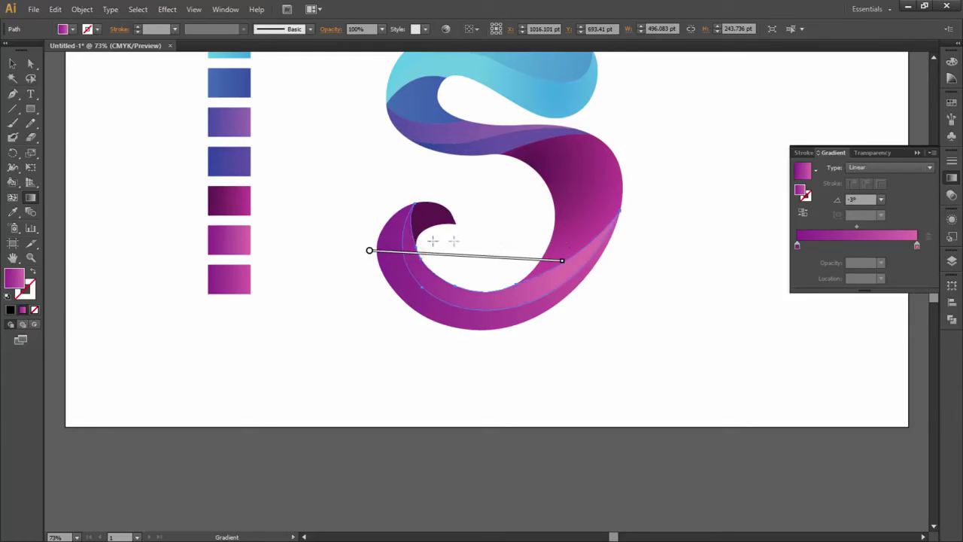
Change the inner lower band's gradient to Radial, starting near the curl's tip and running at about -18.4°.
{"action": "left_click", "coordinate": [889, 167]}
{"action": "left_click", "coordinate": [884, 195]}
{"action": "mouse_move", "coordinate": [388, 202]}
{"action": "left_mouse_down"}
{"action": "mouse_move", "coordinate": [530, 263]}
{"action": "mouse_move", "coordinate": [538, 253]}
{"action": "left_mouse_up"}
{"action": "left_click_drag", "start_coordinate": [419, 216], "coordinate": [439, 234]}
{"action": "left_click_drag", "start_coordinate": [558, 268], "coordinate": [510, 258]}
{"action": "left_click_drag", "start_coordinate": [413, 222], "coordinate": [416, 220]}
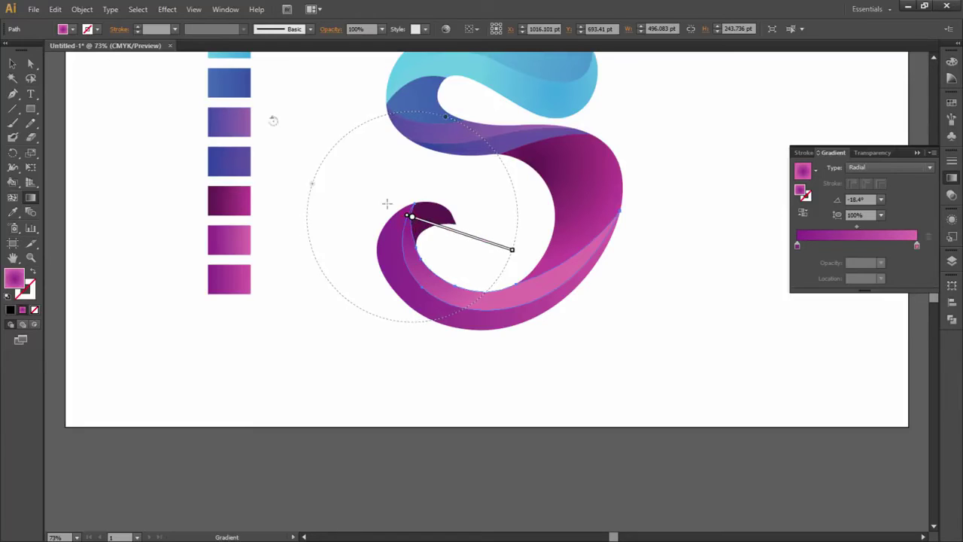
Select the outer band of the lower curve and sample the lowest purple-to-pink swatch onto it with the Eyedropper.
{"action": "left_click", "coordinate": [13, 65]}
{"action": "left_click", "coordinate": [440, 317]}
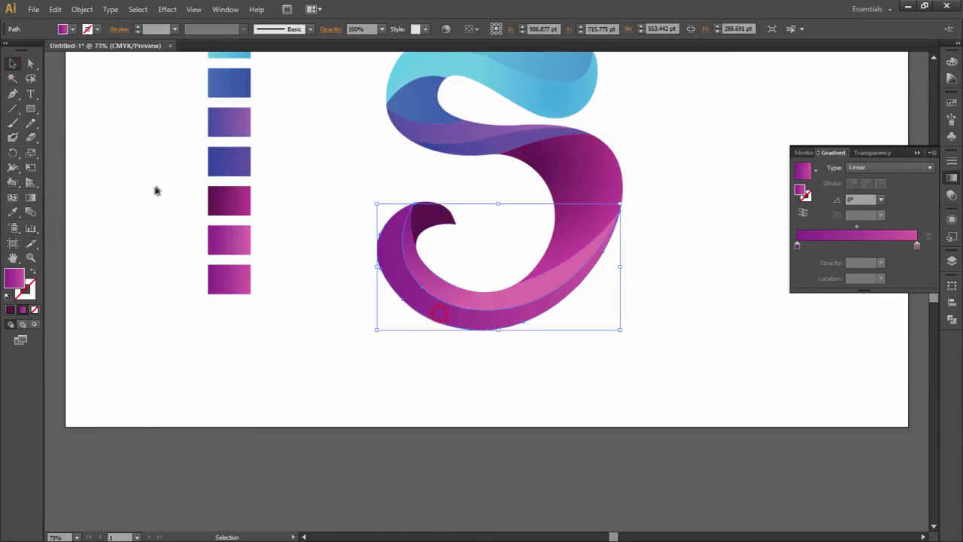
{"action": "left_click", "coordinate": [15, 213]}
{"action": "left_click", "coordinate": [234, 277]}
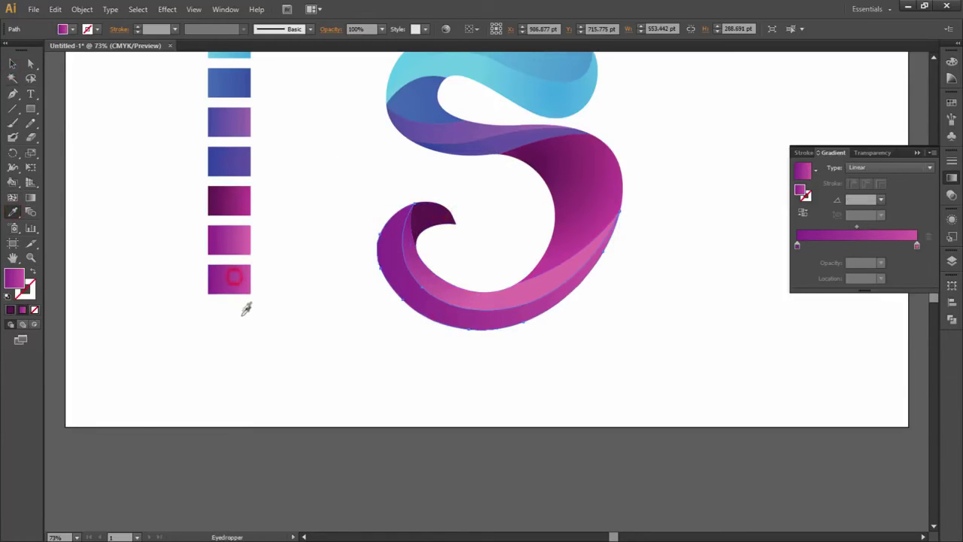
{"action": "left_click", "coordinate": [238, 275]}
{"action": "left_click", "coordinate": [235, 239]}
{"action": "left_click", "coordinate": [237, 278]}
{"action": "left_click", "coordinate": [232, 237]}
{"action": "left_click", "coordinate": [224, 274]}
Redraw the outer lower band's linear gradient at about 140.5°, from purple at its lower right to pink at its upper left.
{"action": "key", "text": "v"}
{"action": "left_click", "coordinate": [34, 201]}
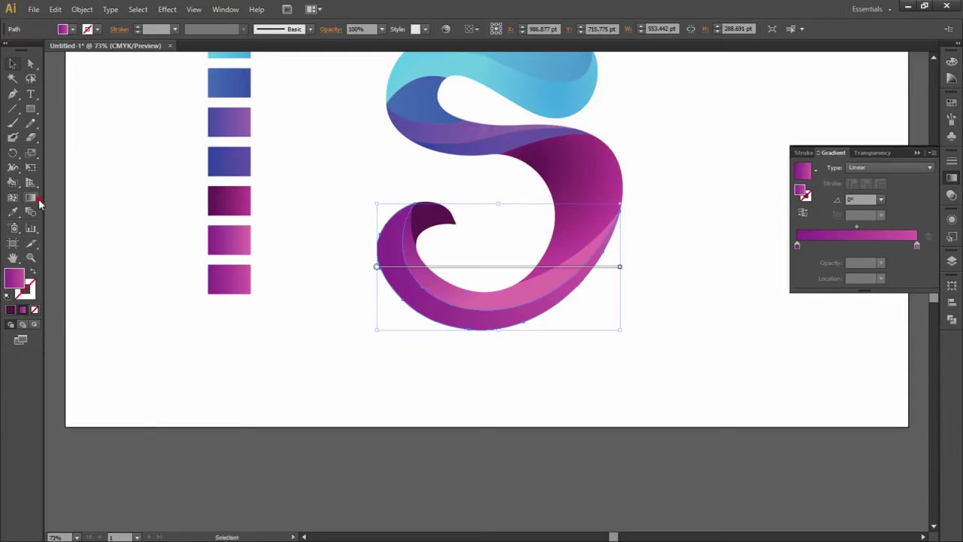
{"action": "mouse_move", "coordinate": [364, 222]}
{"action": "left_mouse_down"}
{"action": "mouse_move", "coordinate": [501, 314]}
{"action": "mouse_move", "coordinate": [393, 250]}
{"action": "mouse_move", "coordinate": [402, 260]}
{"action": "left_mouse_up"}
{"action": "left_click_drag", "start_coordinate": [466, 329], "coordinate": [406, 279]}
{"action": "left_click_drag", "start_coordinate": [319, 215], "coordinate": [440, 309]}
{"action": "left_click_drag", "start_coordinate": [510, 360], "coordinate": [424, 290]}
Collapse the Gradient panel and deselect the artwork.
{"action": "key", "text": "ctrl+0"}
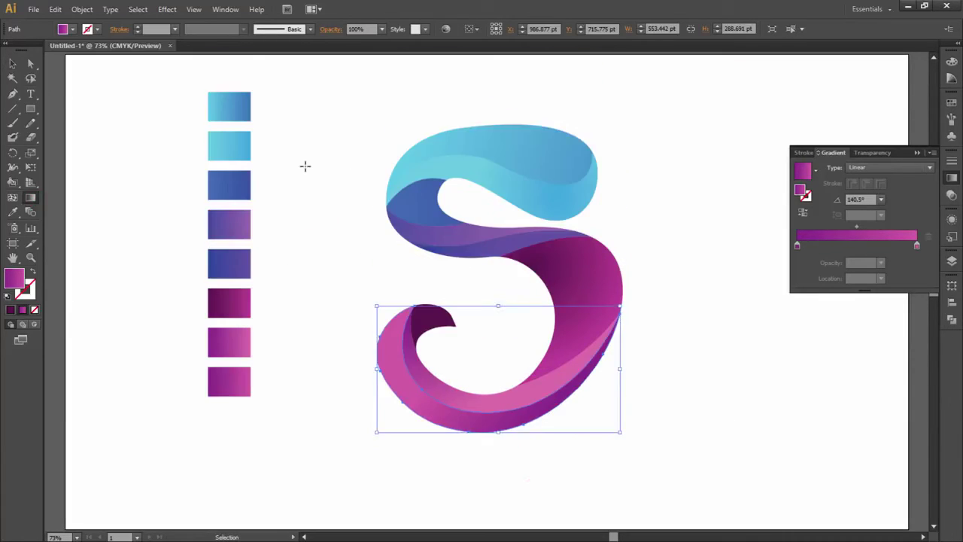
{"action": "left_click", "coordinate": [919, 152]}
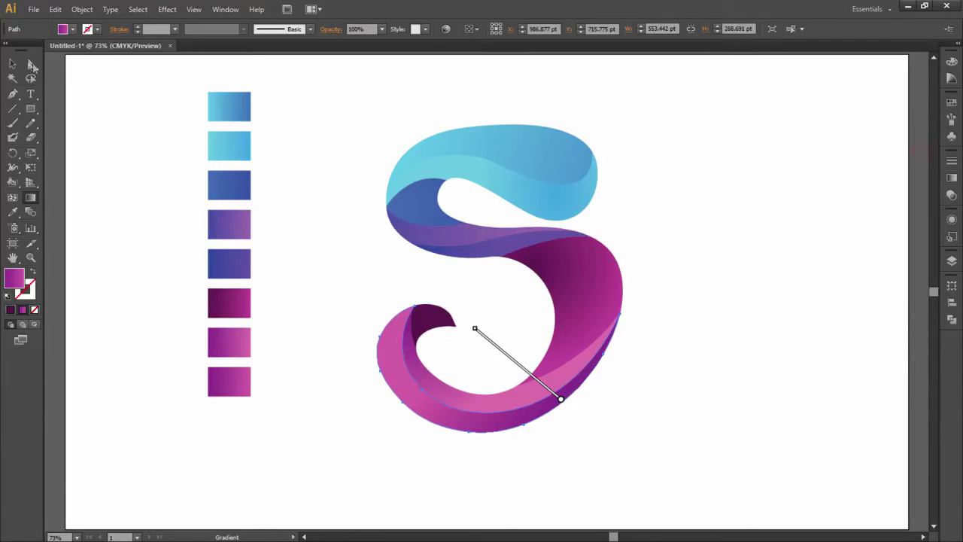
{"action": "left_click", "coordinate": [12, 63]}
{"action": "left_click", "coordinate": [678, 167]}
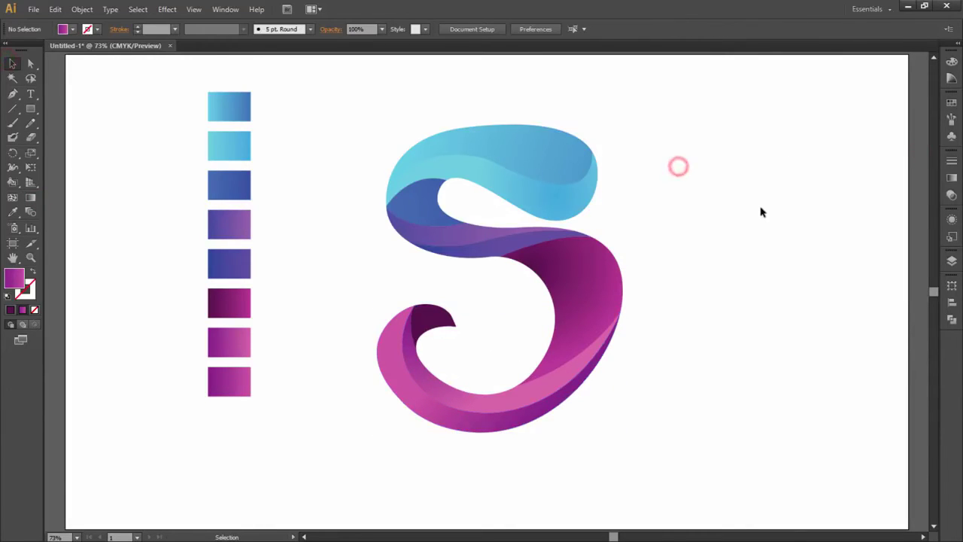
Draw five small circles with the Ellipse tool: two beside the upper stroke's right end and three left of the waist.
{"action": "left_click", "coordinate": [31, 109]}
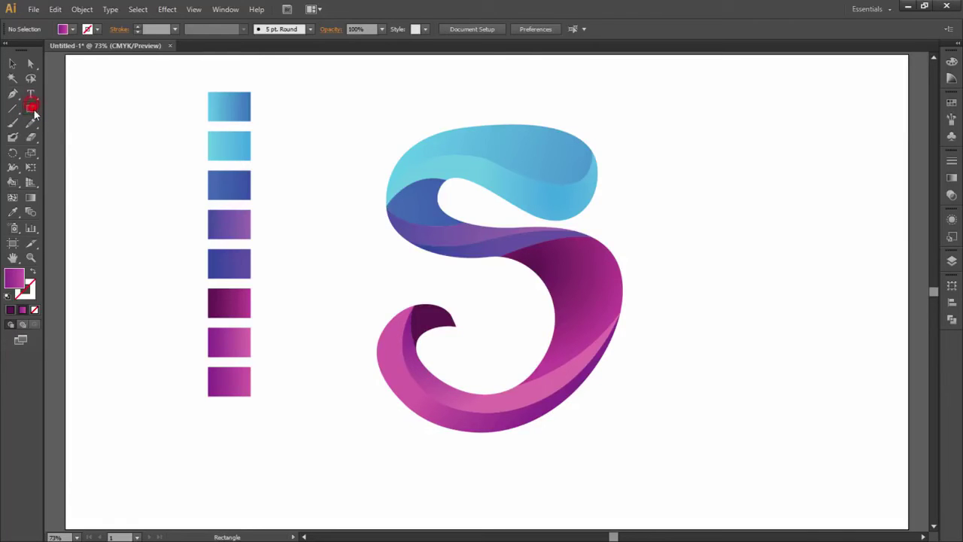
{"action": "left_click", "coordinate": [33, 110]}
{"action": "left_click", "coordinate": [78, 139]}
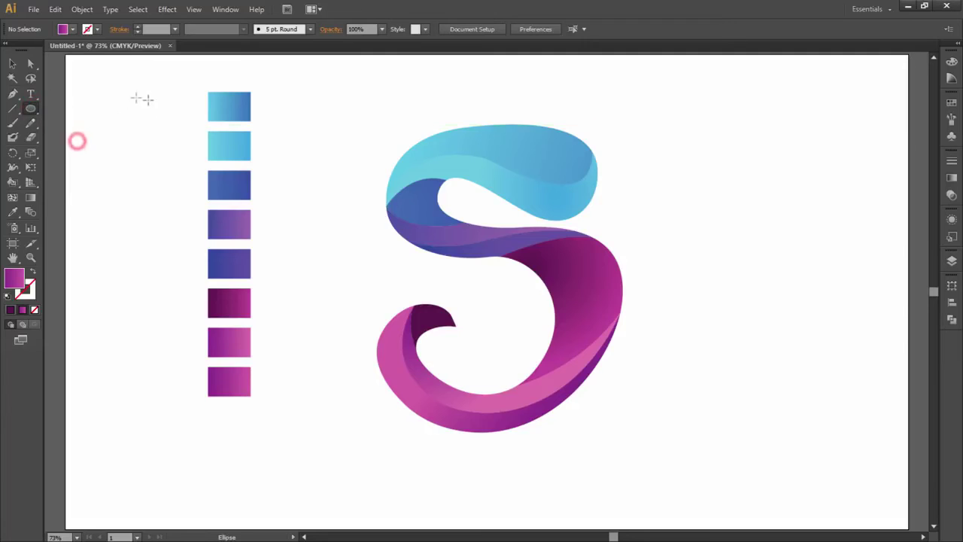
{"action": "left_click", "coordinate": [624, 180]}
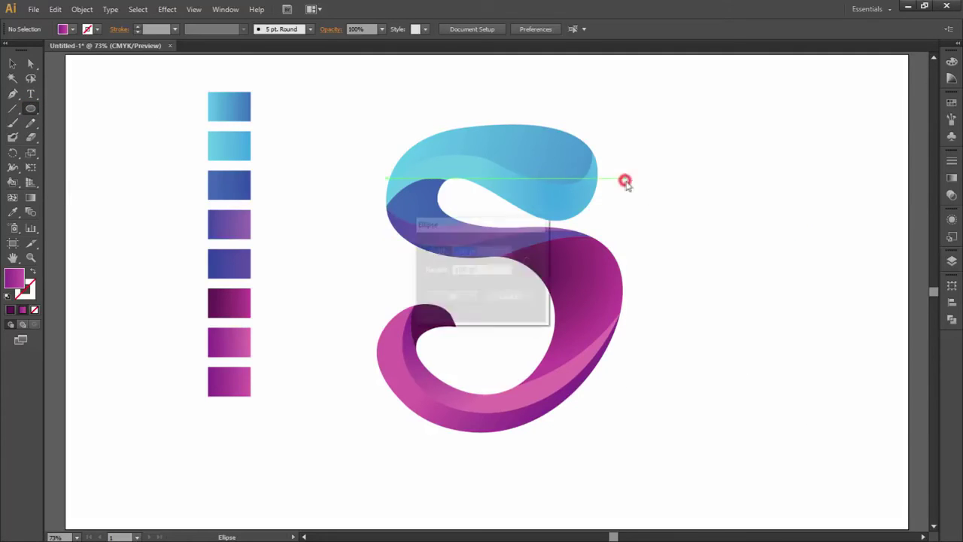
{"action": "key", "text": "Escape"}
{"action": "left_click_drag", "start_coordinate": [622, 179], "coordinate": [398, 273]}
{"action": "left_click", "coordinate": [11, 65]}
{"action": "left_click", "coordinate": [673, 205]}
{"action": "left_click", "coordinate": [373, 244]}
{"action": "left_click_drag", "start_coordinate": [624, 179], "coordinate": [370, 281]}
{"action": "left_click", "coordinate": [368, 303]}
{"action": "left_click", "coordinate": [362, 305]}
Select the two circles beside the upper stroke and sample the second, light-blue gradient swatch onto them.
{"action": "left_click_drag", "start_coordinate": [738, 185], "coordinate": [603, 222]}
{"action": "left_click", "coordinate": [12, 212]}
{"action": "left_click", "coordinate": [217, 104]}
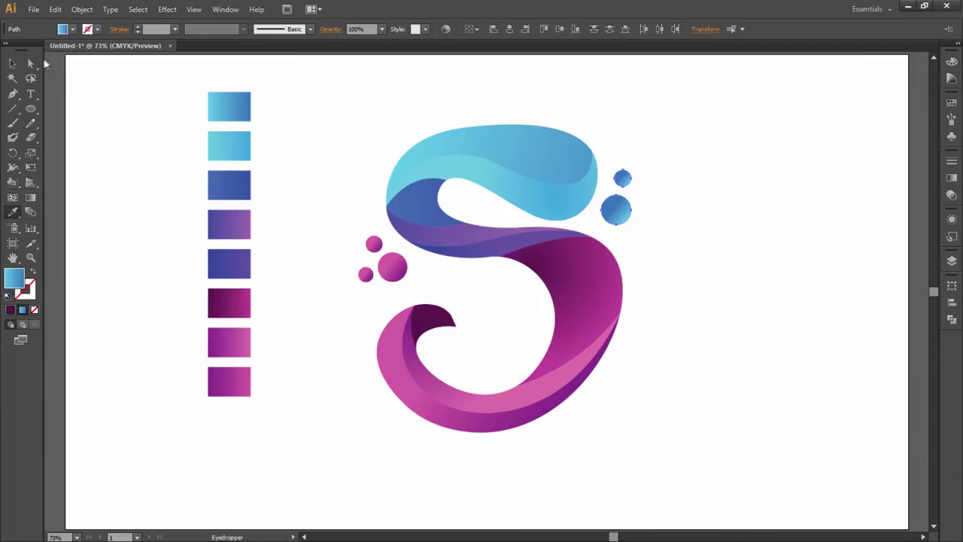
{"action": "left_click", "coordinate": [234, 144]}
{"action": "left_click", "coordinate": [224, 118]}
{"action": "left_click", "coordinate": [228, 151]}
{"action": "left_click", "coordinate": [13, 63]}
{"action": "left_click", "coordinate": [419, 125]}
Shift the three circles left of the waist slightly to the right, into the gap above the lower curl.
{"action": "left_click_drag", "start_coordinate": [336, 226], "coordinate": [386, 251]}
{"action": "left_click", "coordinate": [357, 236]}
{"action": "left_click_drag", "start_coordinate": [373, 291], "coordinate": [372, 277]}
{"action": "left_click", "coordinate": [350, 275]}
{"action": "left_click_drag", "start_coordinate": [357, 236], "coordinate": [396, 294]}
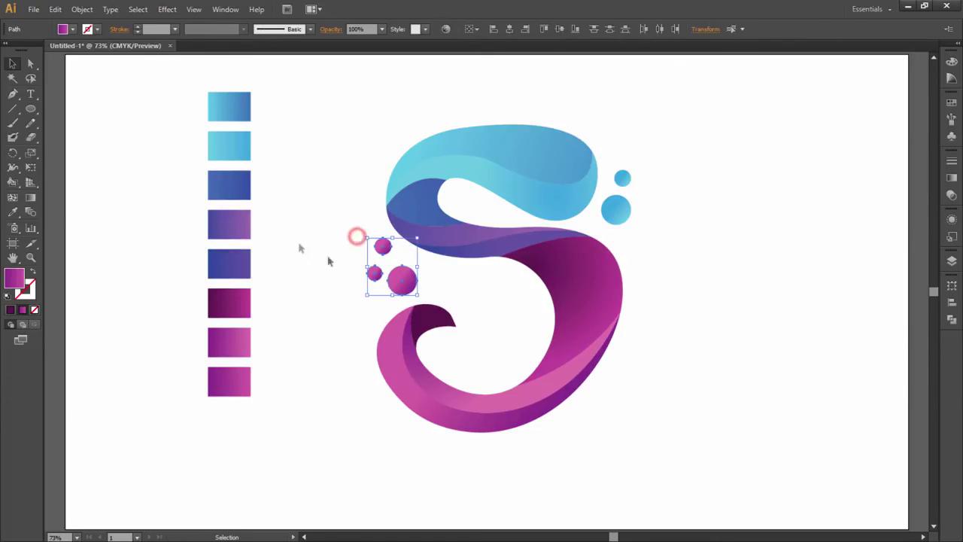
Sample the second, light-blue gradient swatch onto the three circles left of the waist with the Eyedropper, and deselect them.
{"action": "left_click", "coordinate": [14, 214]}
{"action": "left_click", "coordinate": [414, 187]}
{"action": "left_click", "coordinate": [428, 175]}
{"action": "left_click", "coordinate": [463, 156]}
{"action": "left_click", "coordinate": [492, 146]}
{"action": "left_click", "coordinate": [239, 148]}
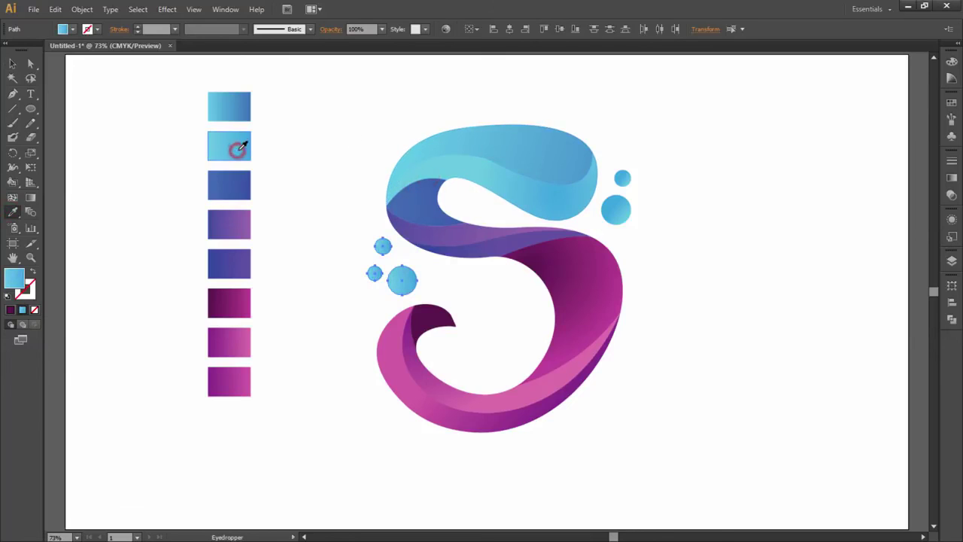
{"action": "left_click", "coordinate": [579, 146]}
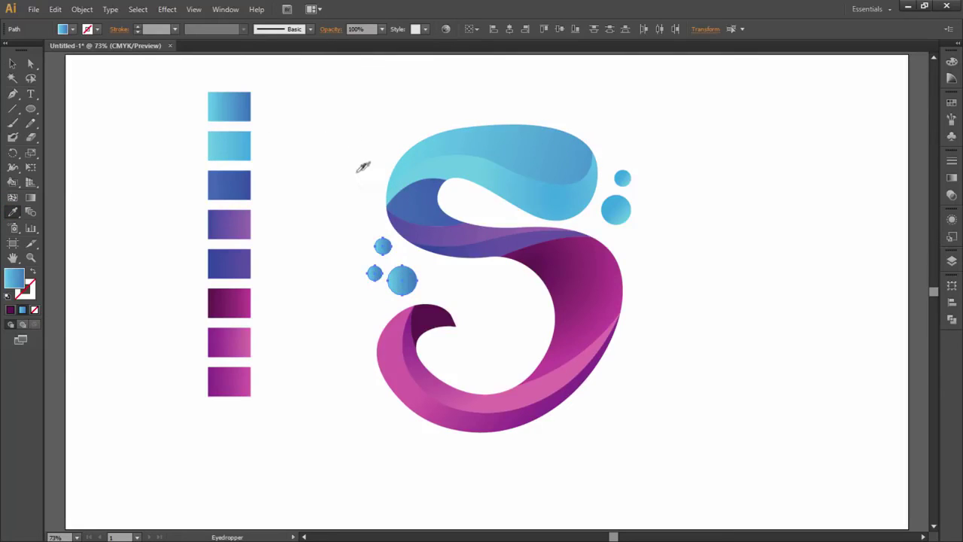
{"action": "left_click", "coordinate": [418, 167]}
{"action": "left_click", "coordinate": [215, 145]}
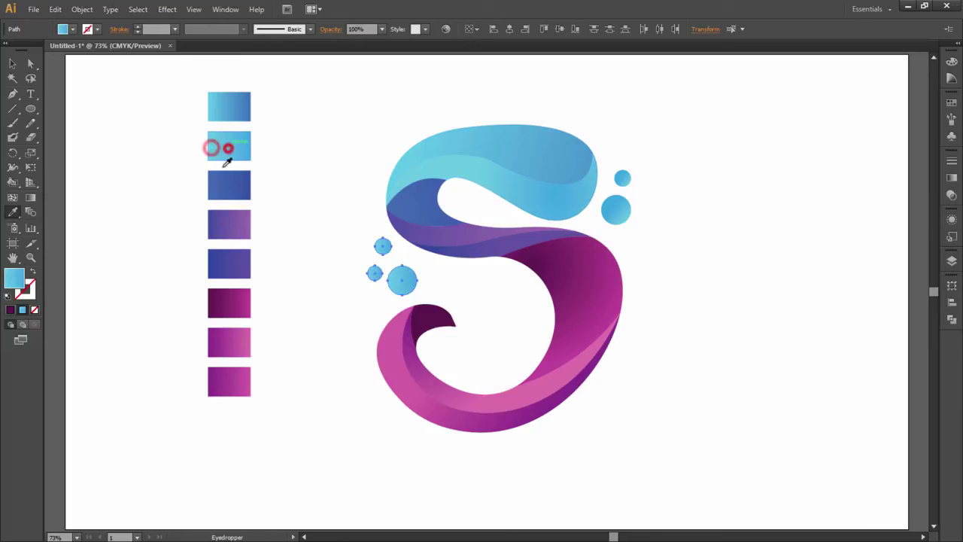
{"action": "left_click", "coordinate": [11, 64]}
{"action": "left_click", "coordinate": [265, 96]}
Select the three circles left of the waist and try redrawing their light-blue gradient with the Gradient tool.
{"action": "left_click_drag", "start_coordinate": [325, 217], "coordinate": [392, 294]}
{"action": "left_click_drag", "start_coordinate": [364, 283], "coordinate": [440, 288]}
{"action": "mouse_move", "coordinate": [441, 288]}
{"action": "left_mouse_down"}
{"action": "mouse_move", "coordinate": [360, 262]}
{"action": "mouse_move", "coordinate": [388, 259]}
{"action": "left_mouse_up"}
{"action": "left_click", "coordinate": [31, 198]}
{"action": "left_click_drag", "start_coordinate": [334, 245], "coordinate": [394, 283]}
{"action": "left_click_drag", "start_coordinate": [362, 242], "coordinate": [385, 254]}
{"action": "left_click_drag", "start_coordinate": [385, 290], "coordinate": [384, 249]}
Undo the gradient redraws on the three left circles and deselect them.
{"action": "key", "text": "ctrl+z"}
{"action": "key", "text": "ctrl+z"}
{"action": "key", "text": "ctrl+z"}
{"action": "key", "text": "ctrl+z"}
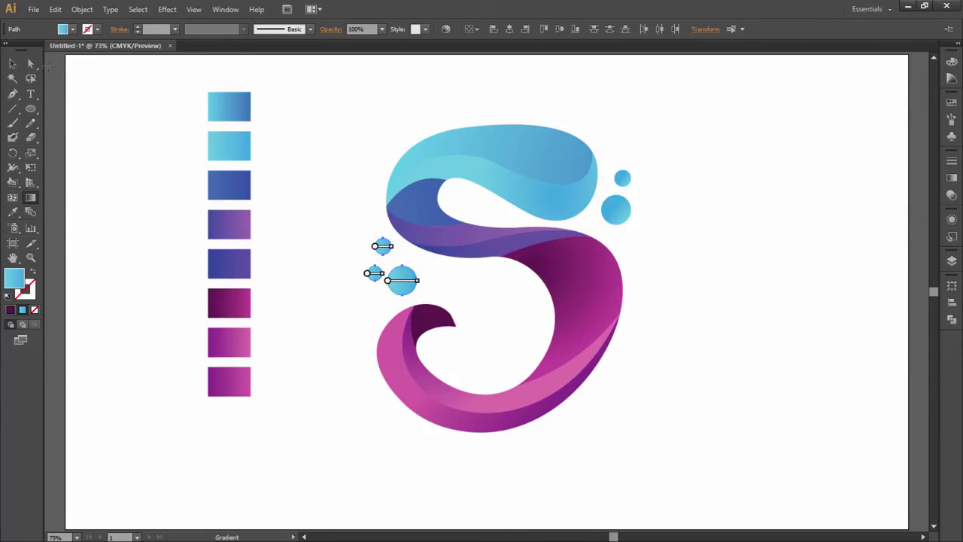
{"action": "left_click", "coordinate": [25, 64]}
{"action": "left_click", "coordinate": [348, 162]}
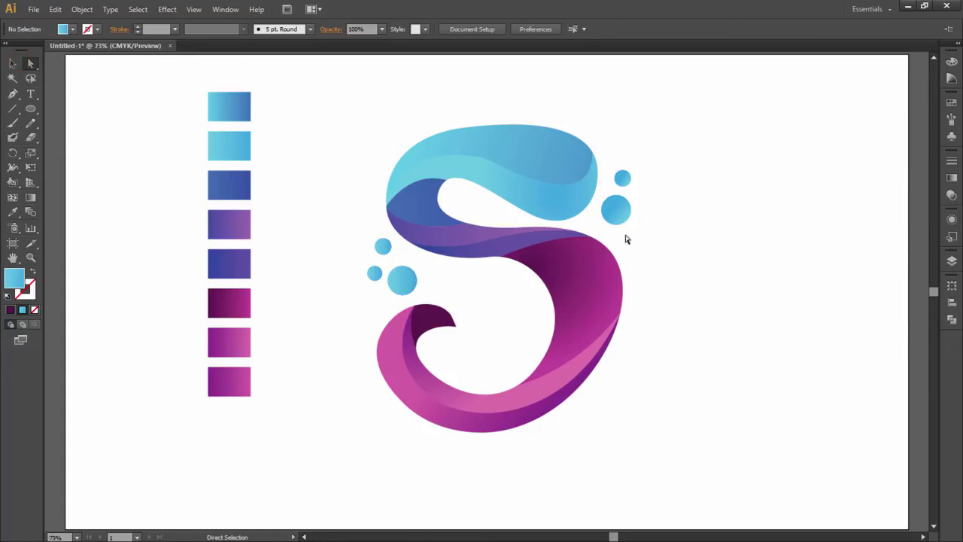
{"action": "left_click", "coordinate": [12, 63]}
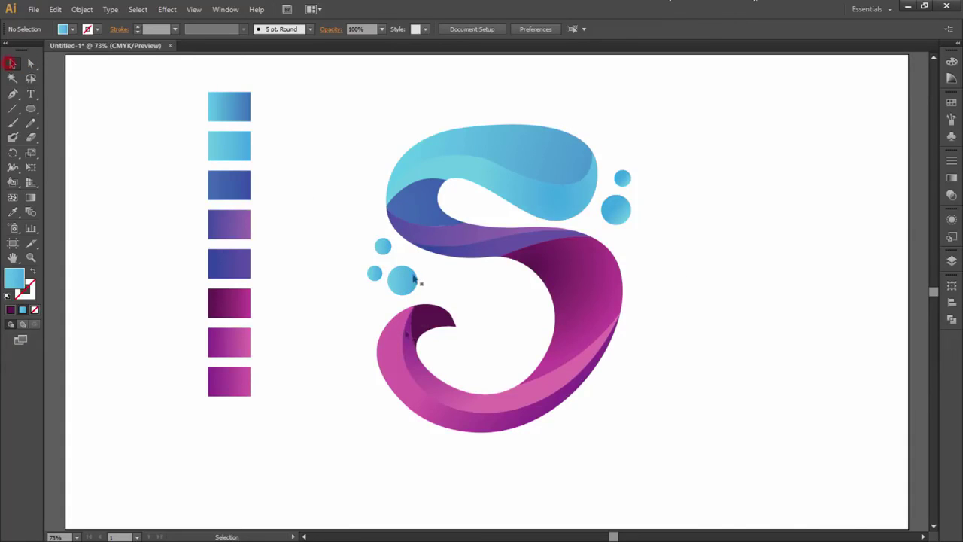